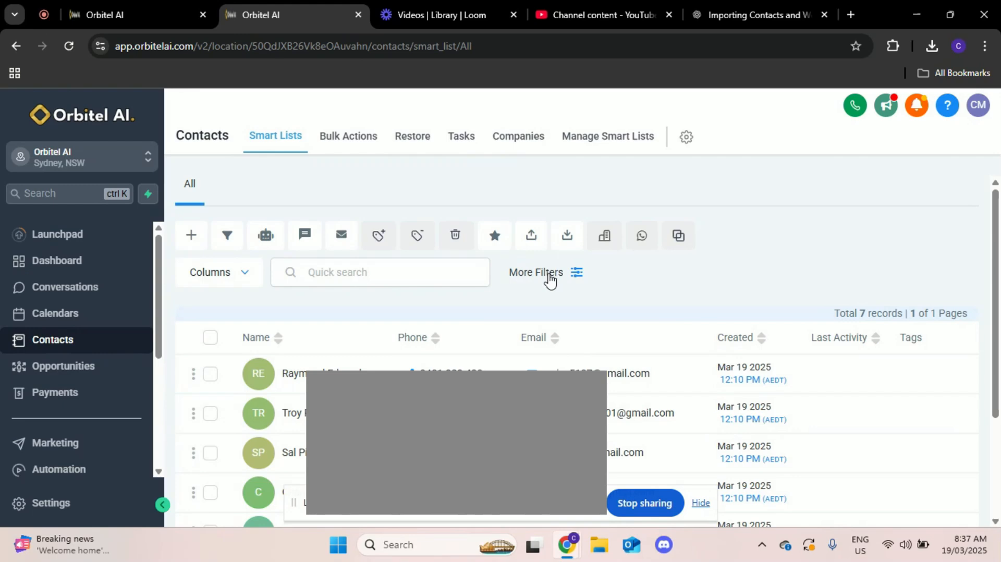
Step: Open the additional contact filters and browse the most used ones down to the Tag filter
{"action": "left_click", "coordinate": [550, 276]}
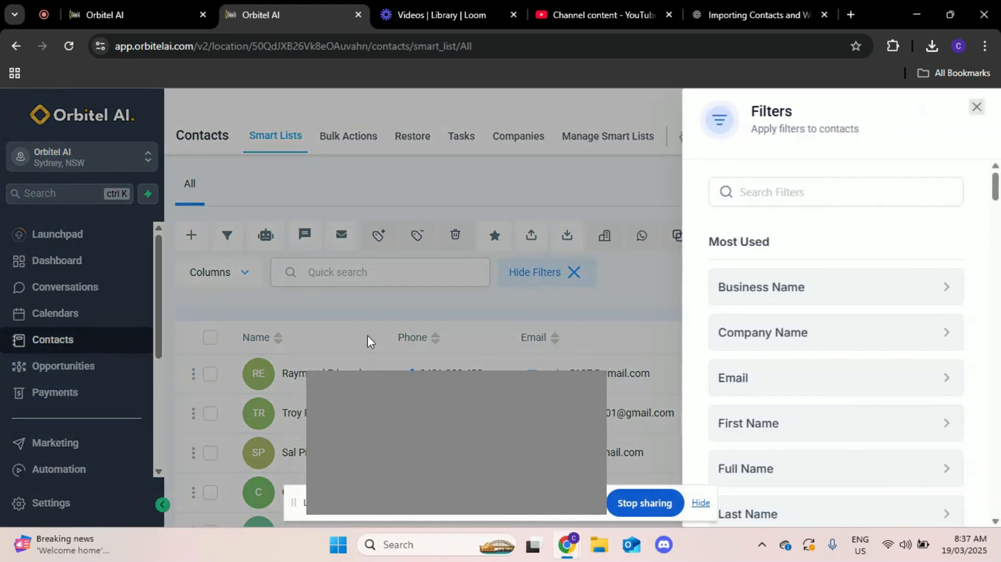
{"action": "scroll", "coordinate": [806, 339], "scroll_direction": "down", "scroll_amount": 2}
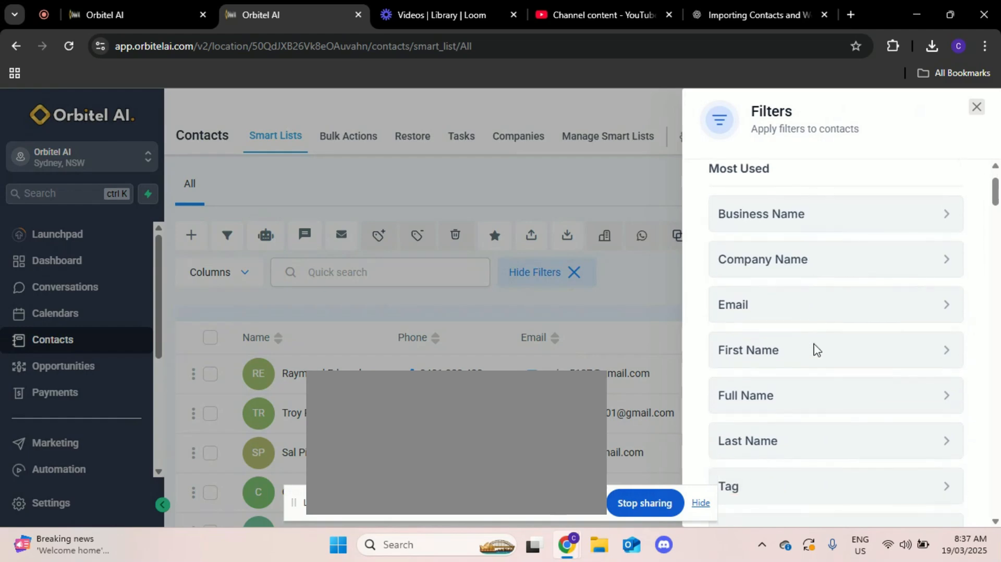
{"action": "scroll", "coordinate": [790, 359], "scroll_direction": "down", "scroll_amount": 3}
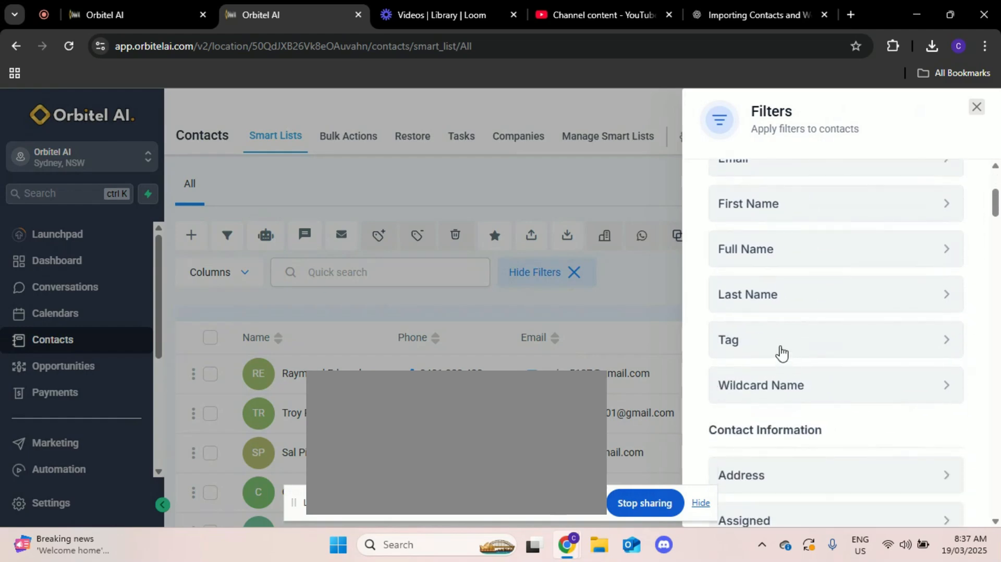
{"action": "left_click", "coordinate": [781, 353]}
{"action": "left_click", "coordinate": [765, 287]}
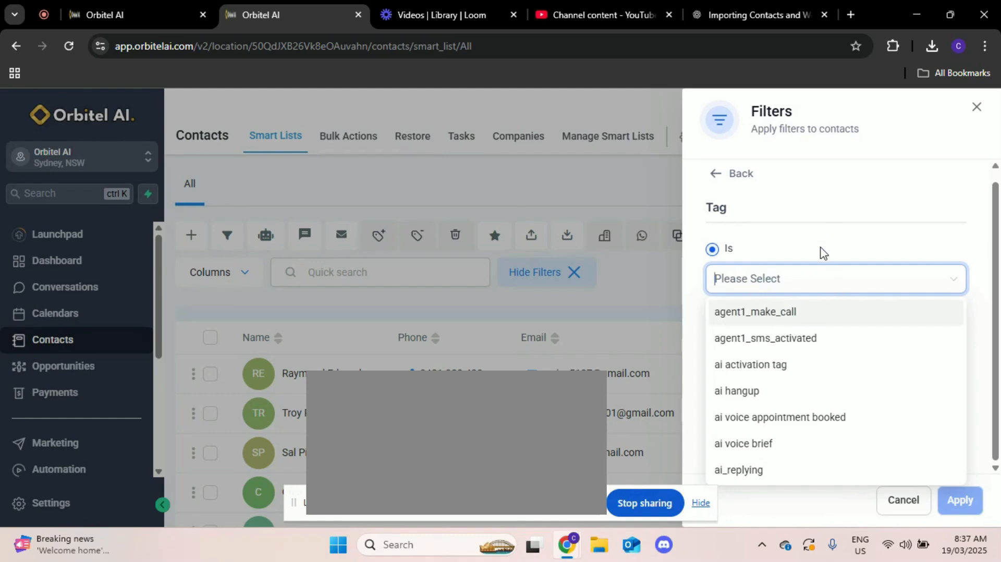
{"action": "left_click", "coordinate": [849, 239]}
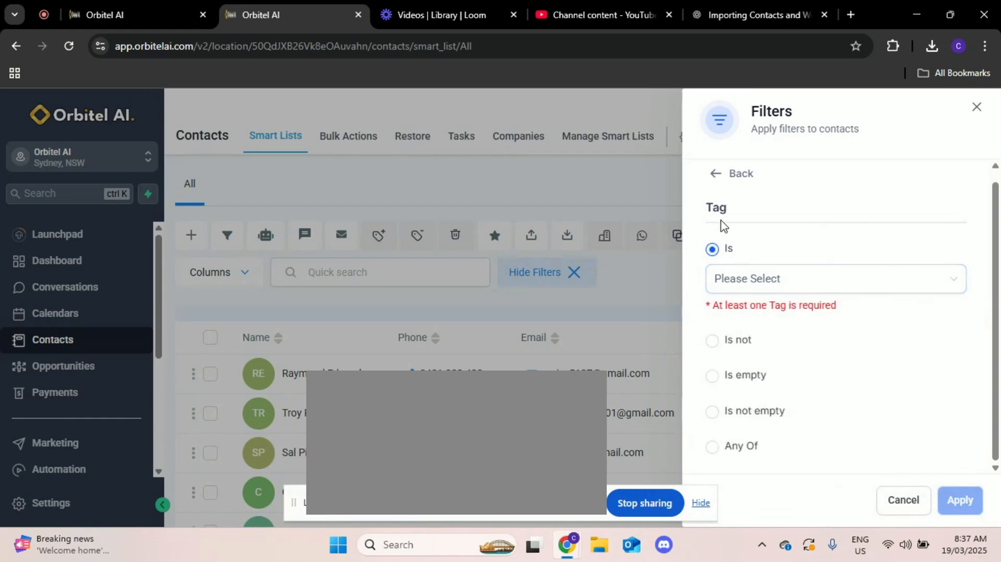
{"action": "left_click", "coordinate": [716, 177]}
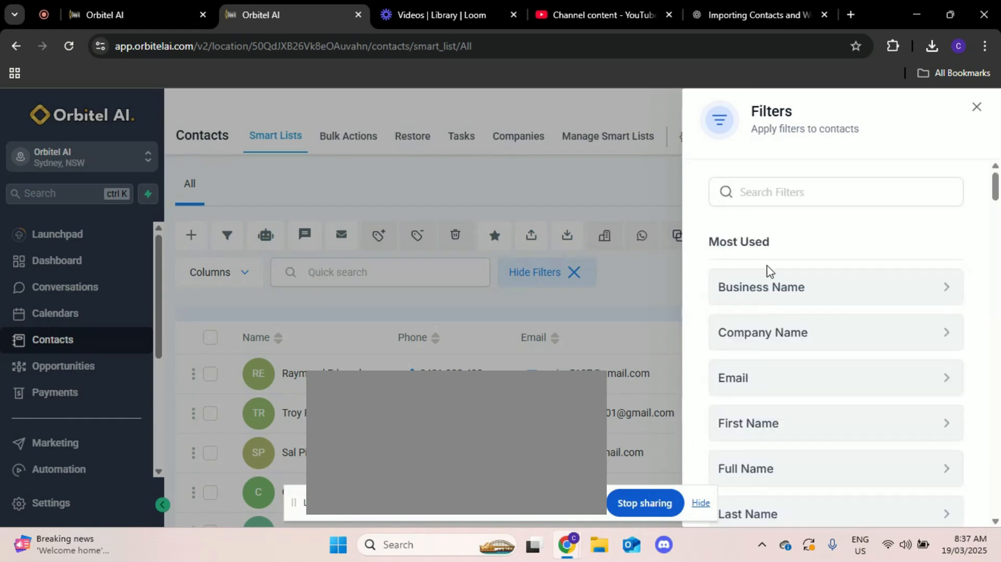
Step: Find the Phone filter and apply it with the condition Is not empty
{"action": "left_click", "coordinate": [807, 194]}
{"action": "type", "text": "pho"}
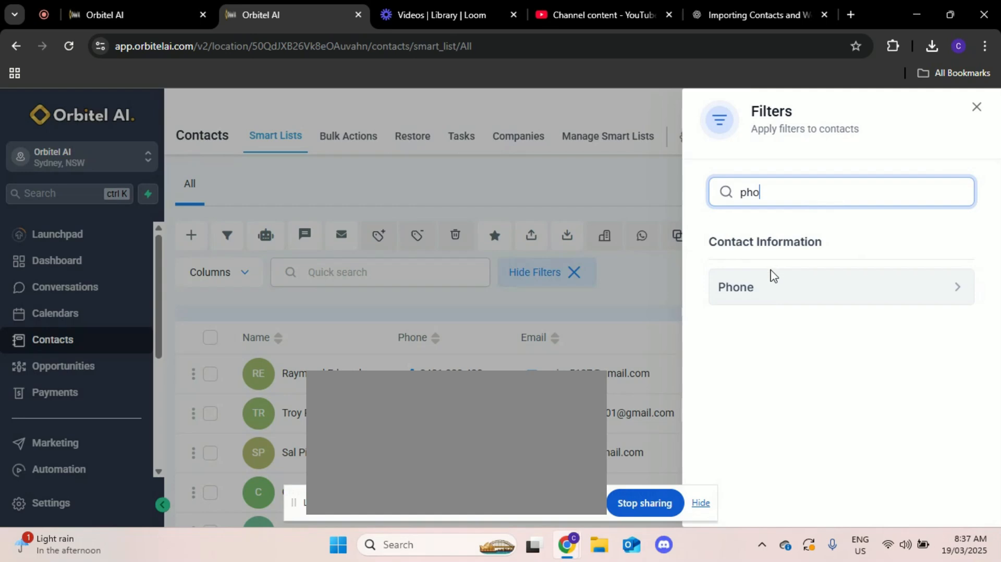
{"action": "left_click", "coordinate": [774, 275]}
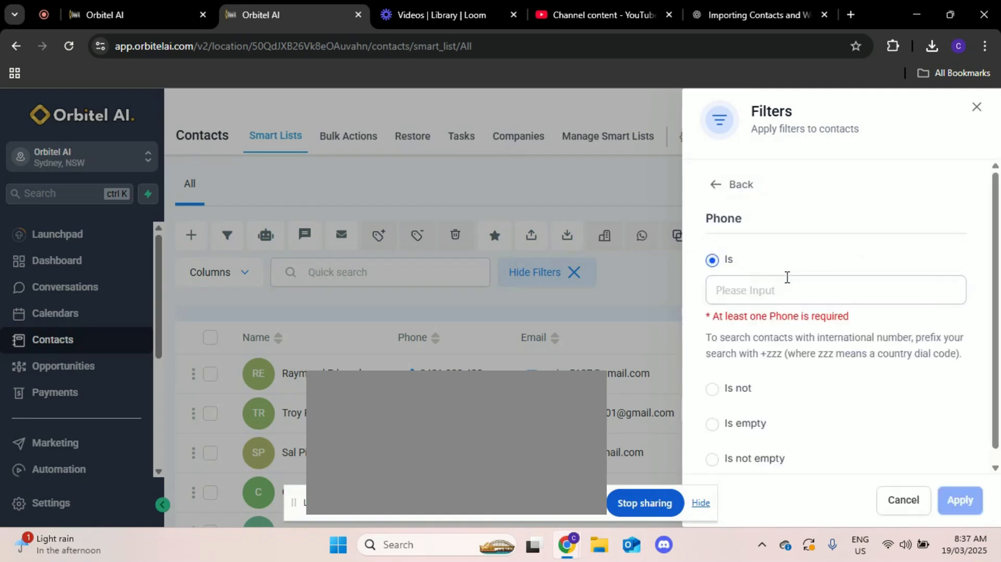
{"action": "left_click", "coordinate": [712, 460]}
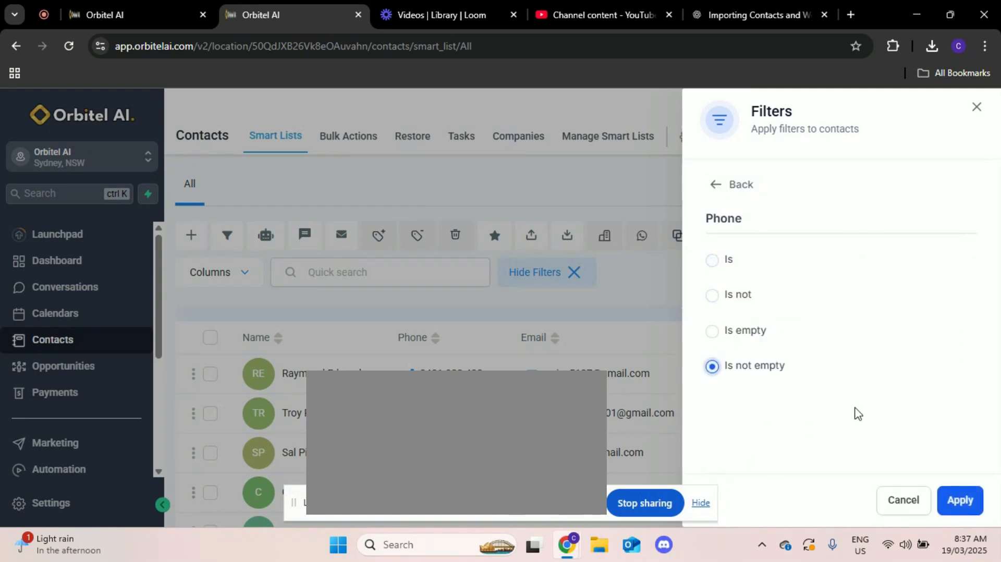
{"action": "left_click", "coordinate": [961, 506]}
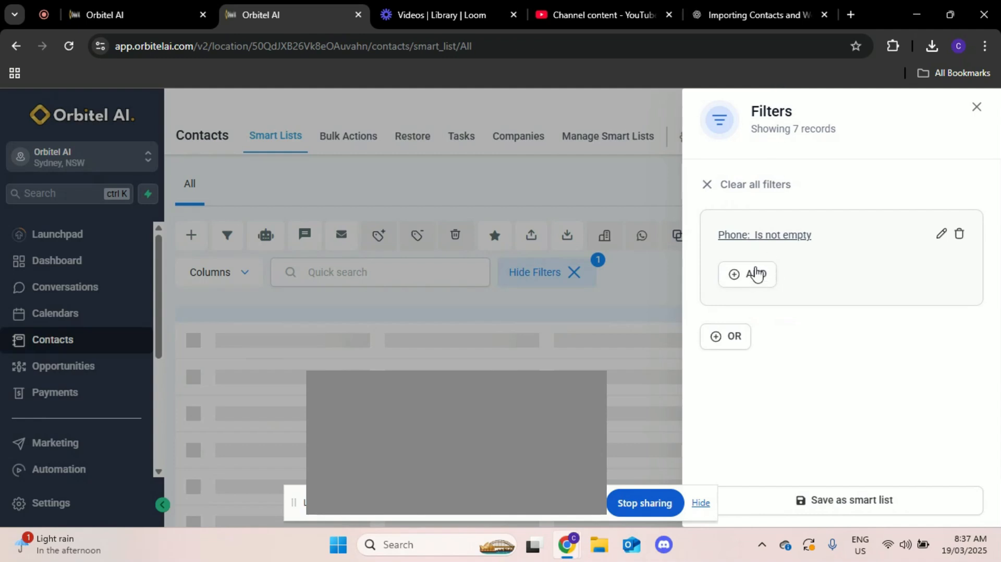
{"action": "left_click_drag", "start_coordinate": [719, 233], "coordinate": [831, 223]}
{"action": "left_click", "coordinate": [833, 224]}
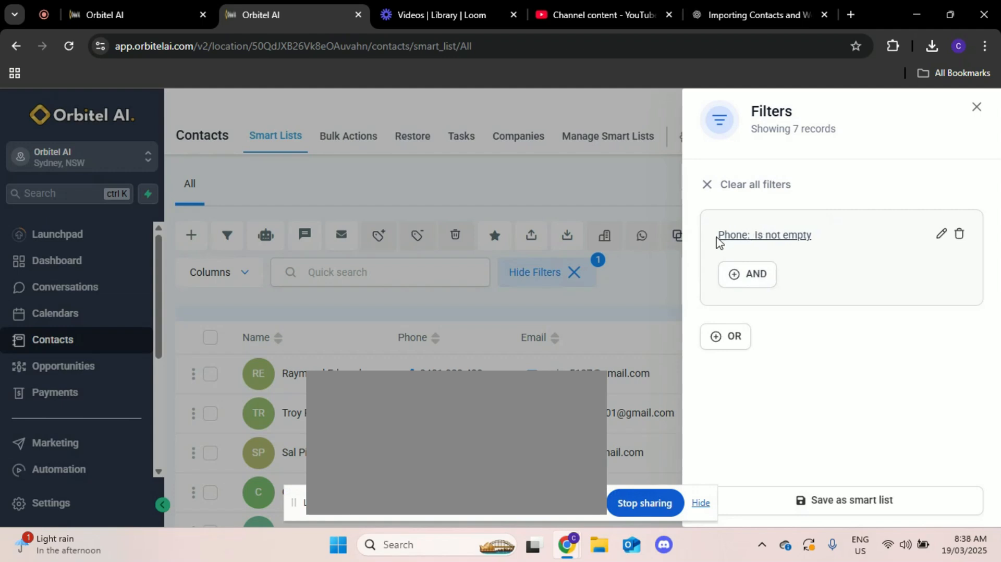
Step: Add an AND filter for contacts whose Tag is not agent1_make_call
{"action": "left_click", "coordinate": [751, 285]}
{"action": "scroll", "coordinate": [769, 303], "scroll_direction": "down", "scroll_amount": 2}
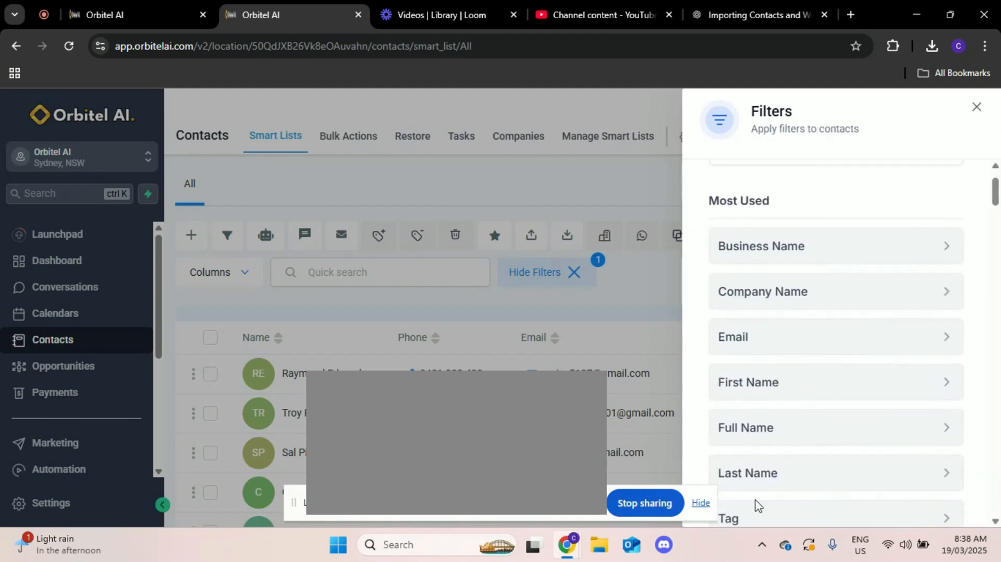
{"action": "left_click", "coordinate": [760, 517]}
{"action": "left_click", "coordinate": [713, 341]}
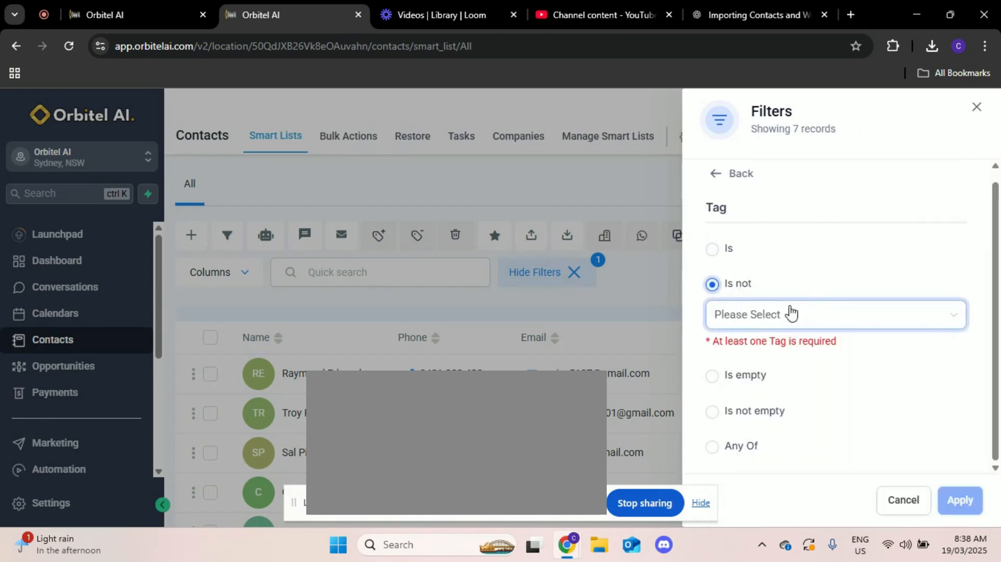
{"action": "left_click", "coordinate": [788, 313]}
{"action": "type", "text": "age"}
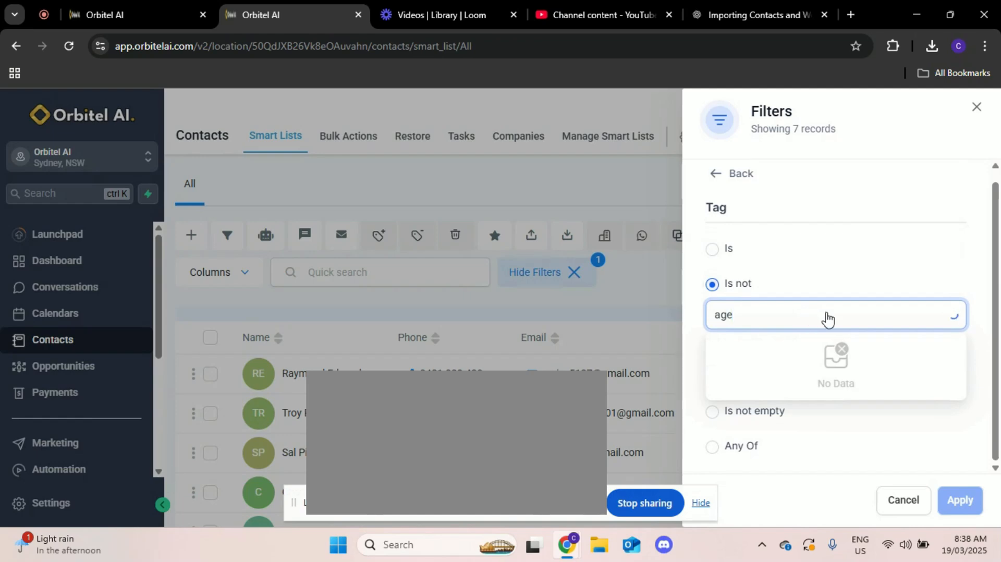
{"action": "left_click", "coordinate": [791, 346]}
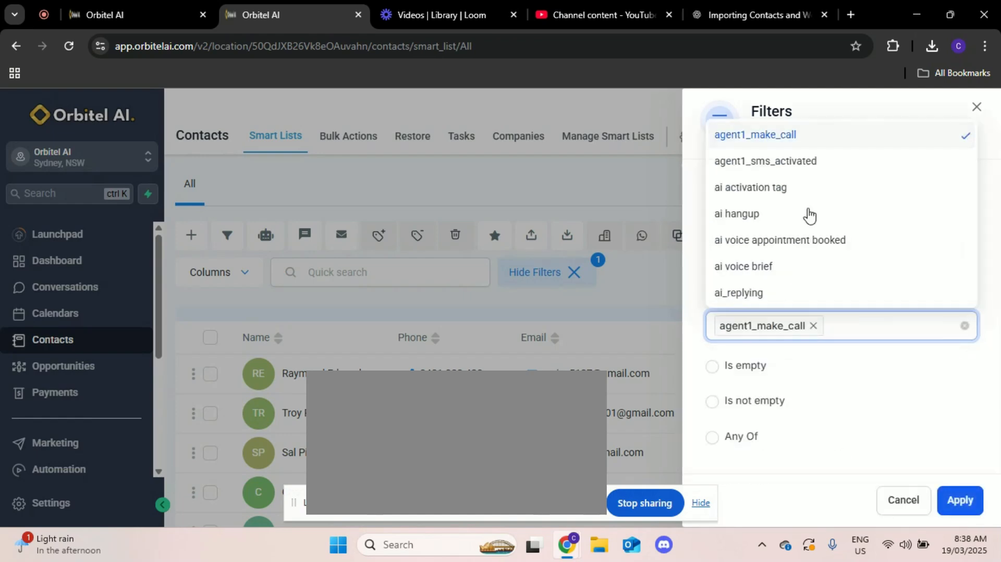
{"action": "left_click", "coordinate": [813, 476]}
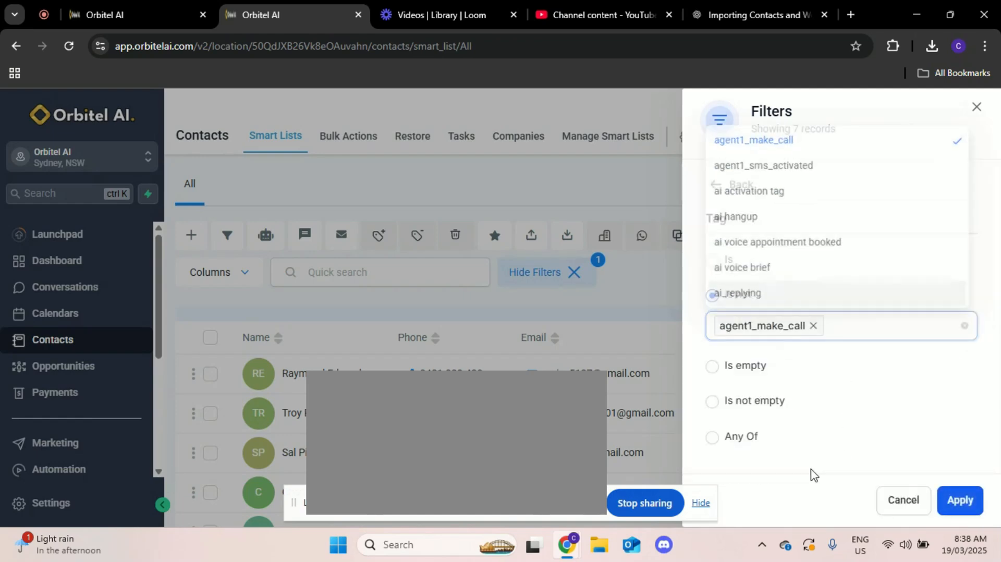
{"action": "left_click", "coordinate": [961, 501]}
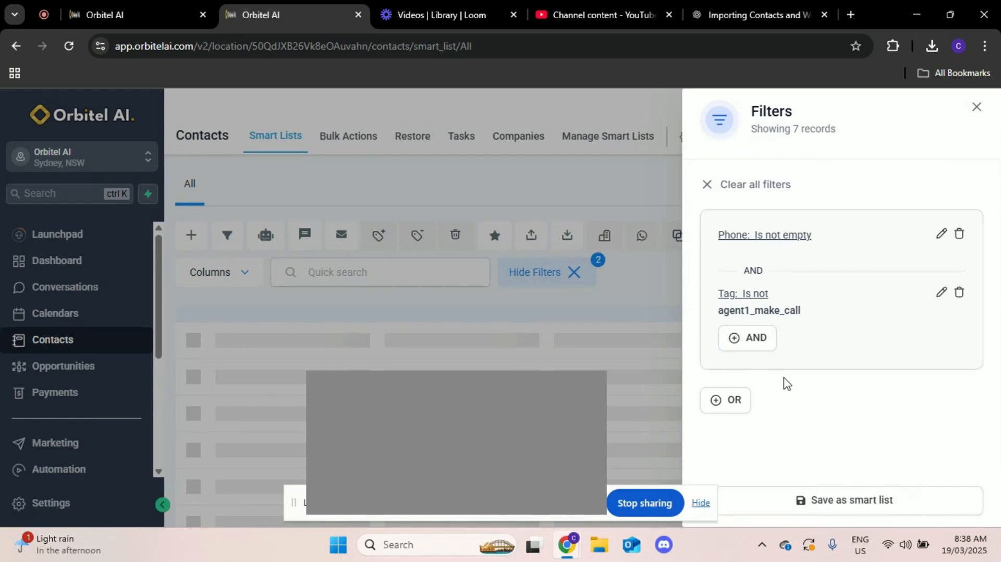
Step: Add an AND filter for contacts whose DND is not Enabled for All Channels
{"action": "left_click", "coordinate": [758, 354]}
{"action": "left_click", "coordinate": [802, 228]}
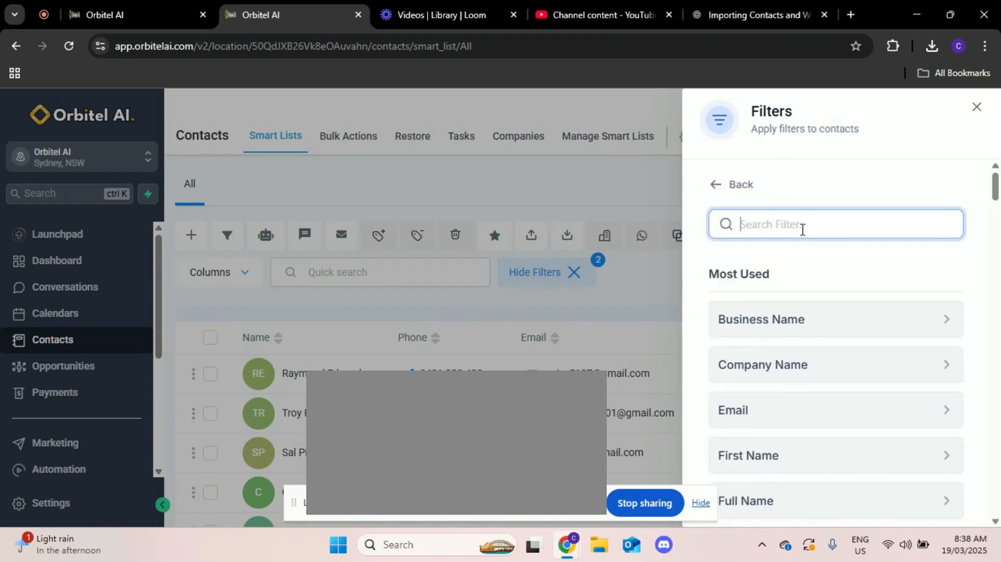
{"action": "type", "text": "dnd"}
{"action": "left_click", "coordinate": [789, 322]}
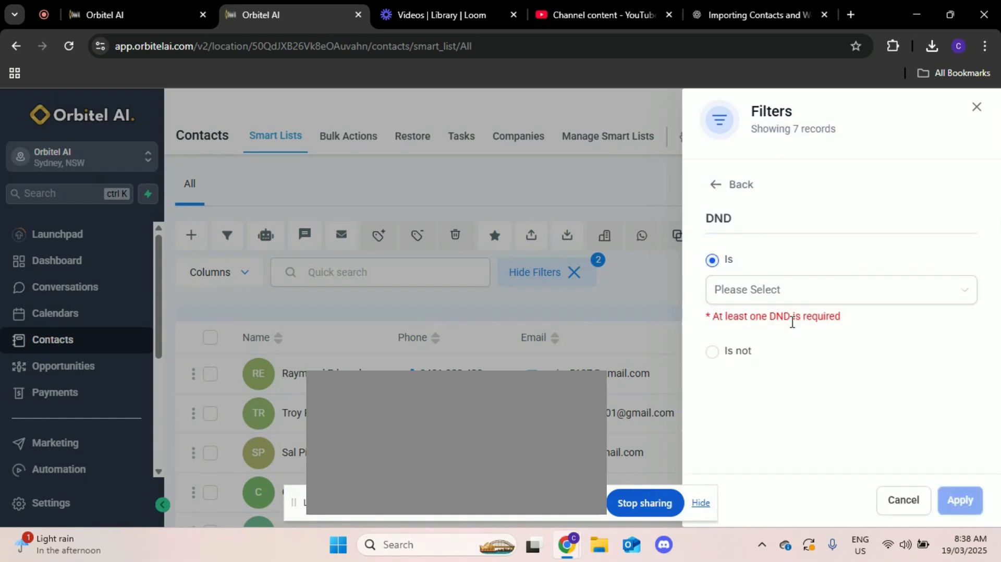
{"action": "left_click", "coordinate": [716, 356]}
{"action": "left_click", "coordinate": [791, 333]}
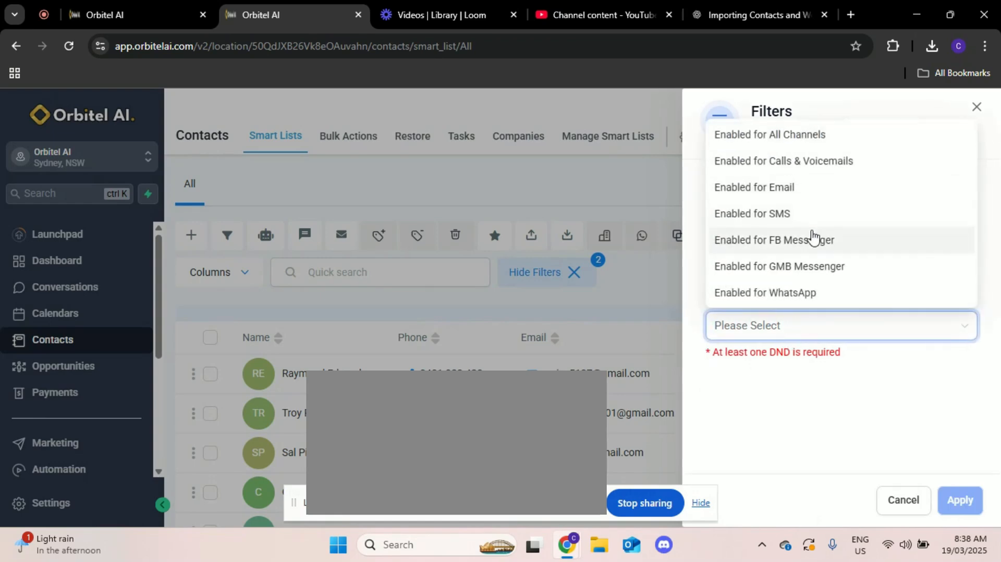
{"action": "left_click", "coordinate": [821, 136]}
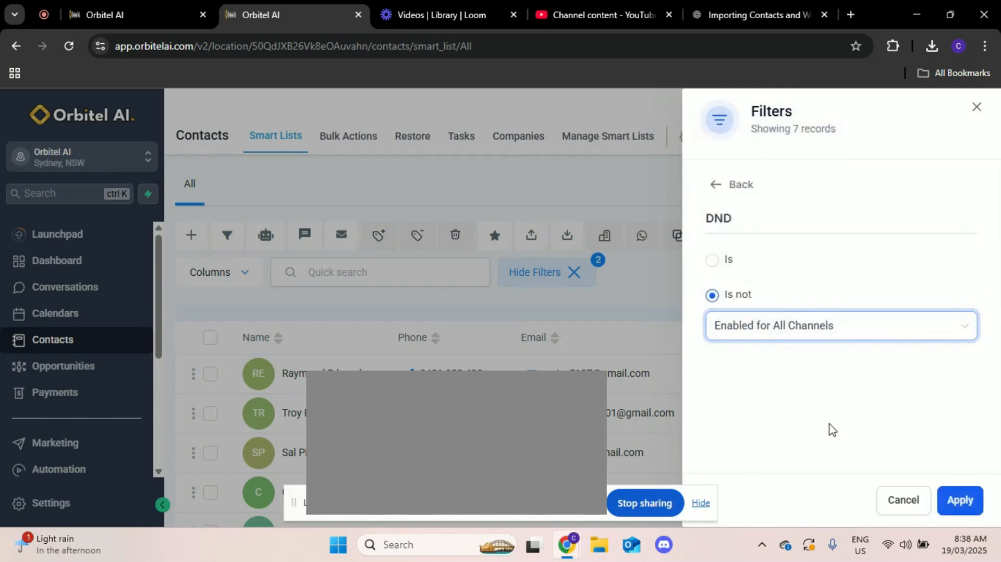
{"action": "left_click", "coordinate": [960, 500]}
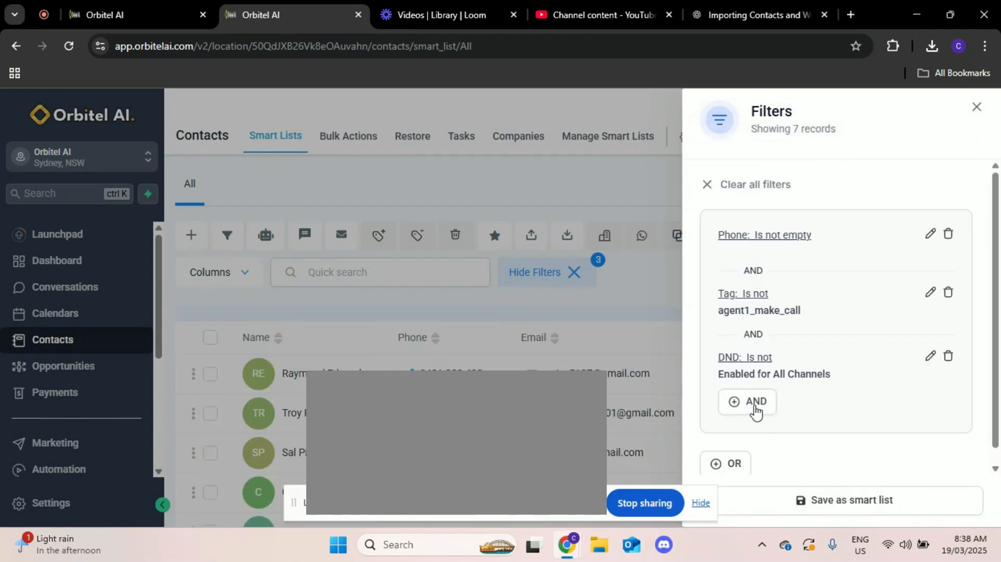
Step: Add an AND filter for Pipeline Stage is Not Interested in the Lead Pipeline and review the filter conditions
{"action": "left_click", "coordinate": [749, 404]}
{"action": "left_click", "coordinate": [774, 216]}
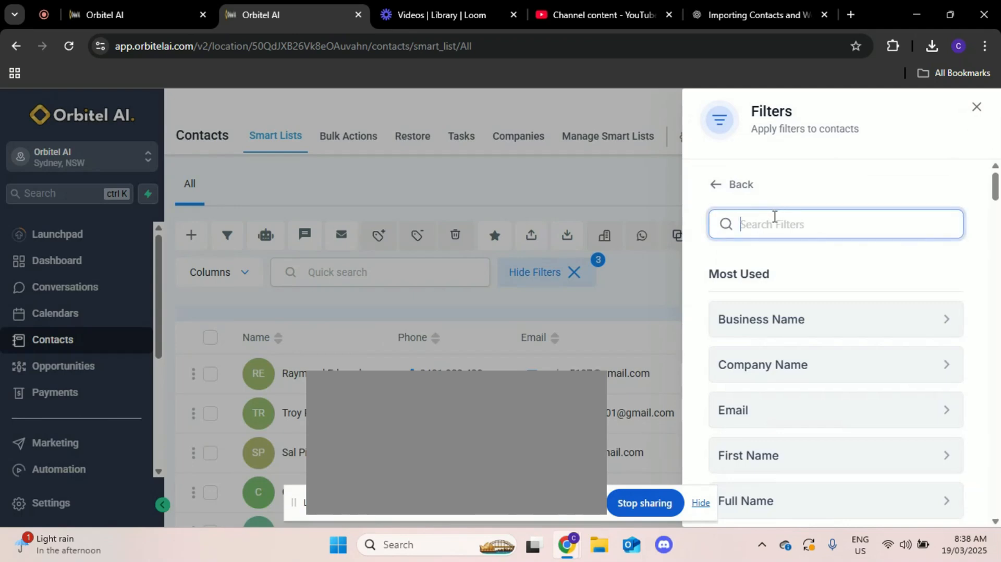
{"action": "type", "text": "pi"}
{"action": "left_click", "coordinate": [787, 367]}
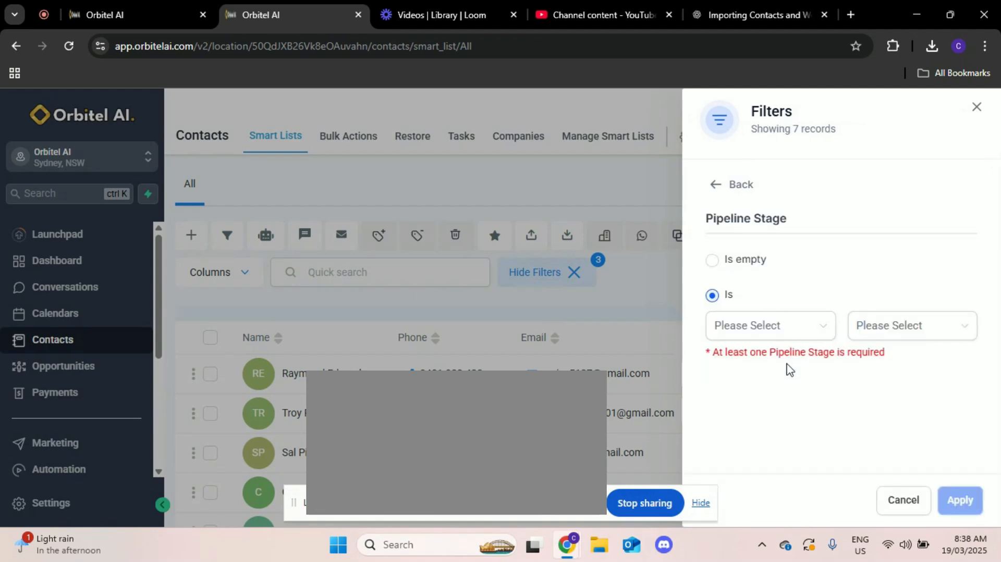
{"action": "left_click", "coordinate": [802, 325]}
{"action": "left_click", "coordinate": [770, 410]}
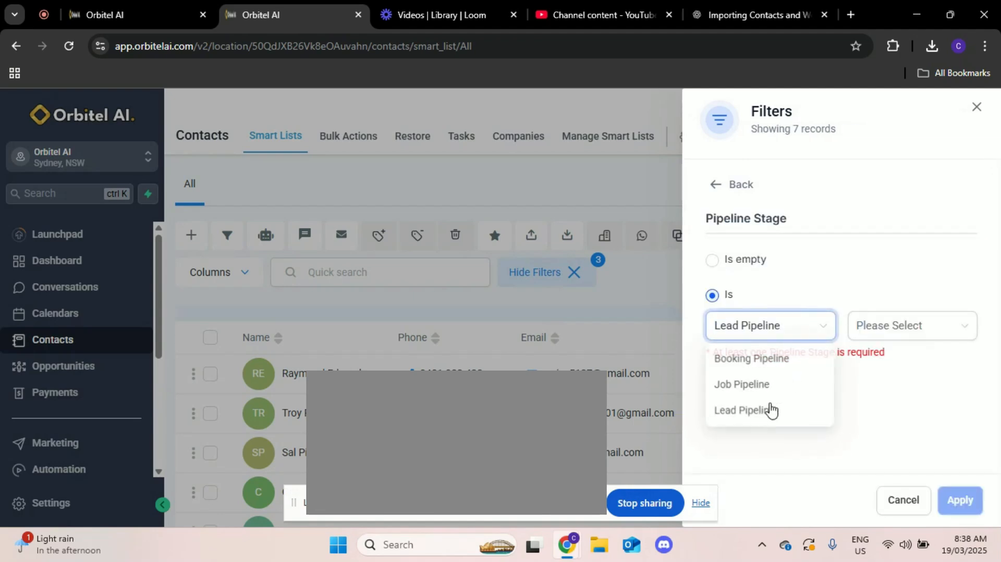
{"action": "left_click", "coordinate": [882, 327]}
{"action": "left_click", "coordinate": [897, 215]}
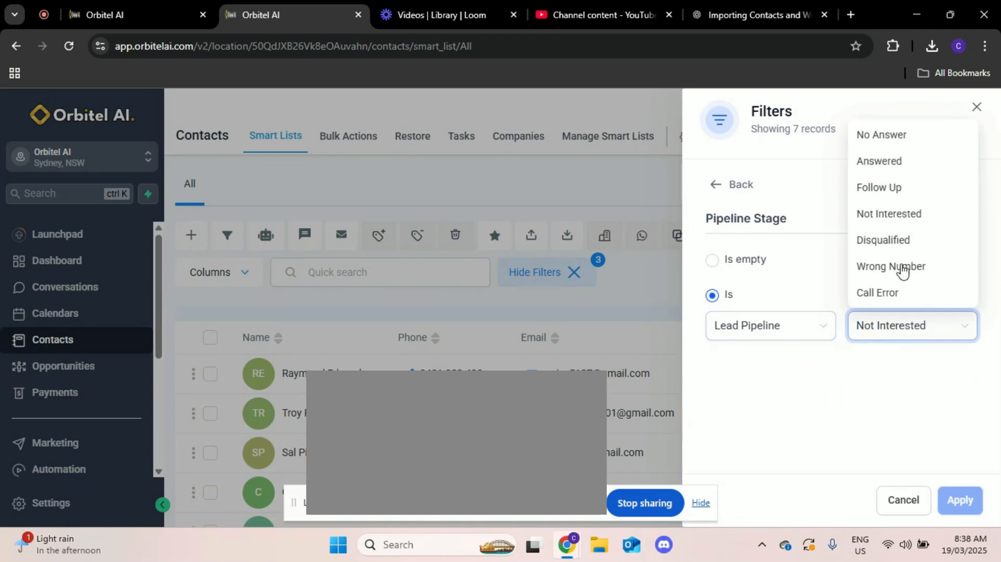
{"action": "left_click", "coordinate": [959, 501]}
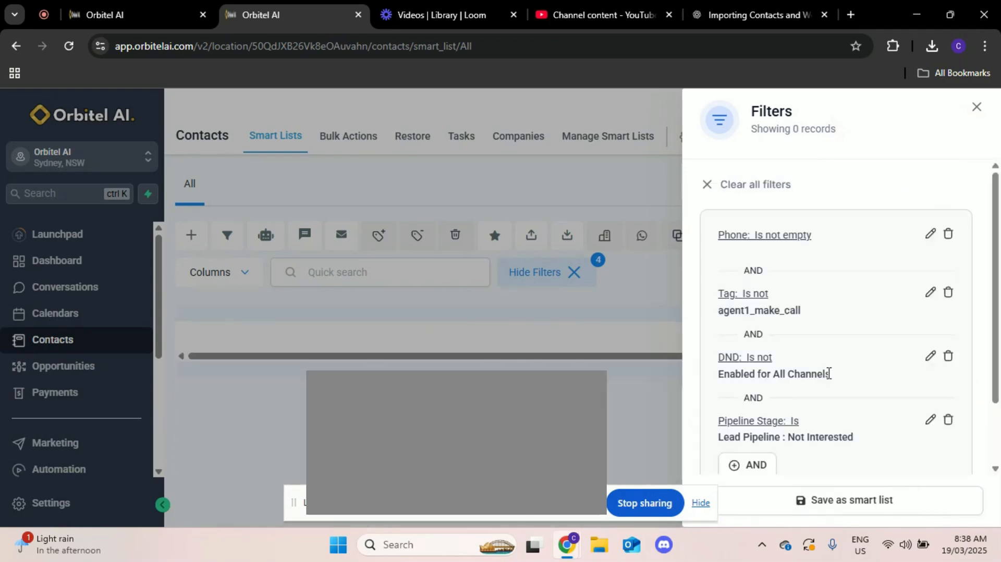
{"action": "scroll", "coordinate": [828, 378], "scroll_direction": "down", "scroll_amount": 2}
{"action": "scroll", "coordinate": [828, 377], "scroll_direction": "up", "scroll_amount": 2}
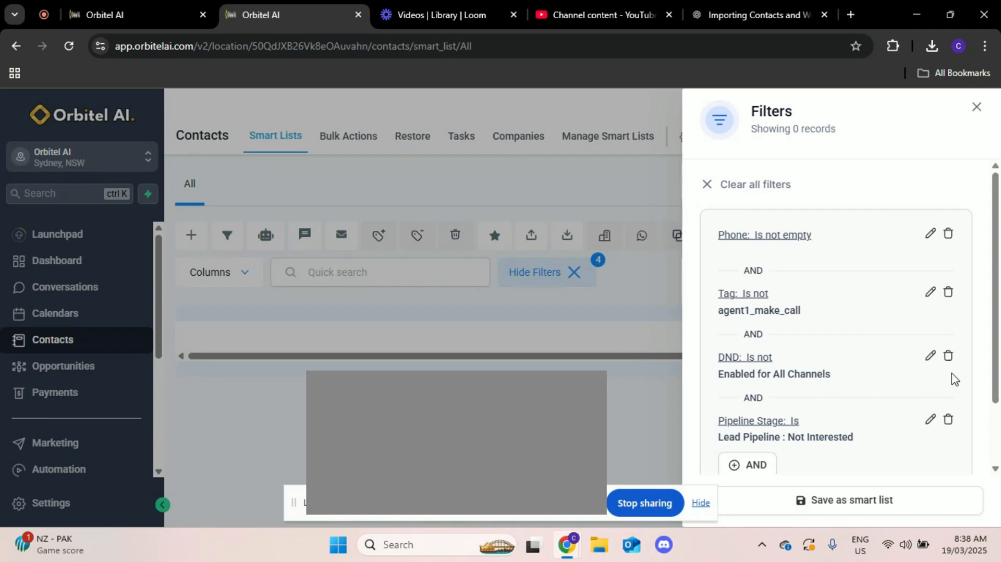
Step: Delete the DND and Pipeline Stage conditions from the contact filters
{"action": "left_click", "coordinate": [949, 356]}
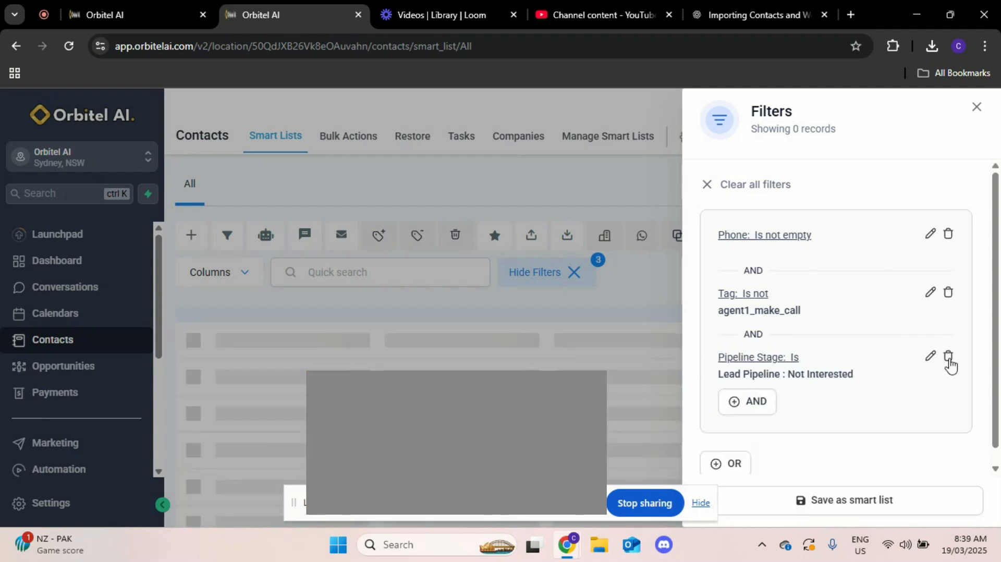
{"action": "left_click", "coordinate": [949, 357]}
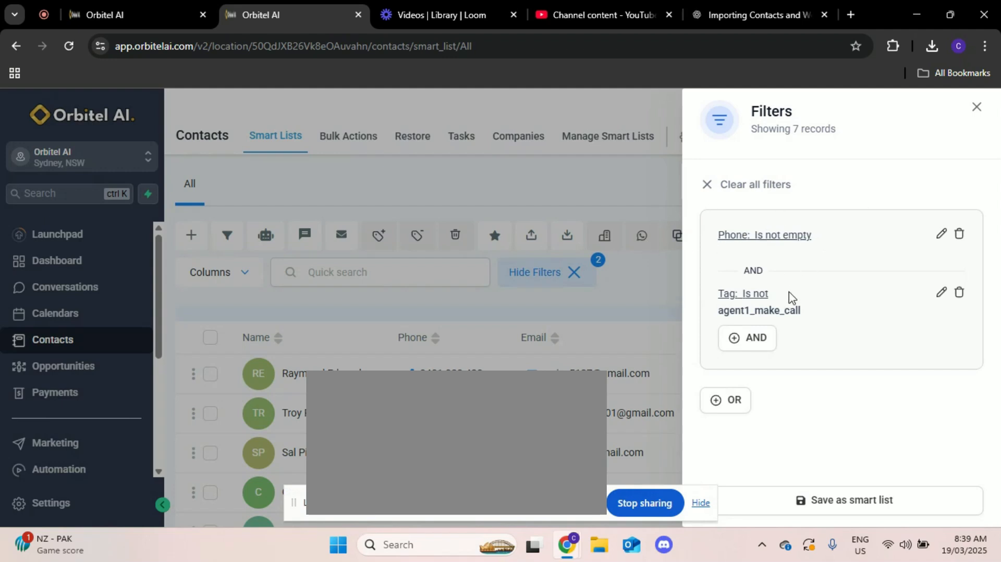
{"action": "left_click_drag", "start_coordinate": [720, 310], "coordinate": [812, 312]}
{"action": "left_click", "coordinate": [812, 315]}
{"action": "left_click_drag", "start_coordinate": [804, 312], "coordinate": [699, 312]}
{"action": "left_click", "coordinate": [815, 319]}
Step: Save the filtered contacts as a smart list named "Agent 1 | Uncalled Leads"
{"action": "left_click", "coordinate": [815, 499]}
{"action": "left_click", "coordinate": [443, 231]}
{"action": "type", "text": "Agent 1 | Uncalled Leads"}
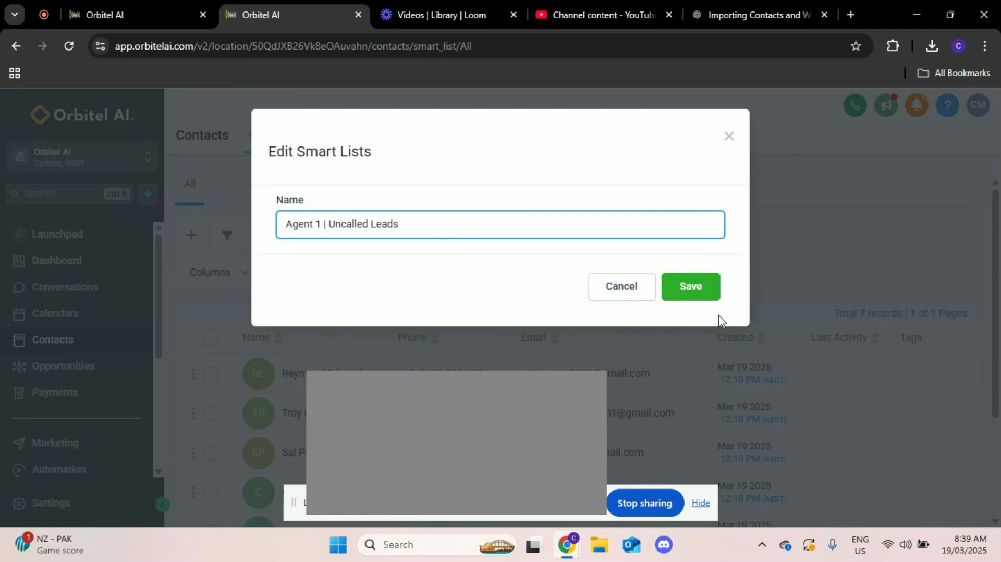
{"action": "left_click", "coordinate": [680, 284]}
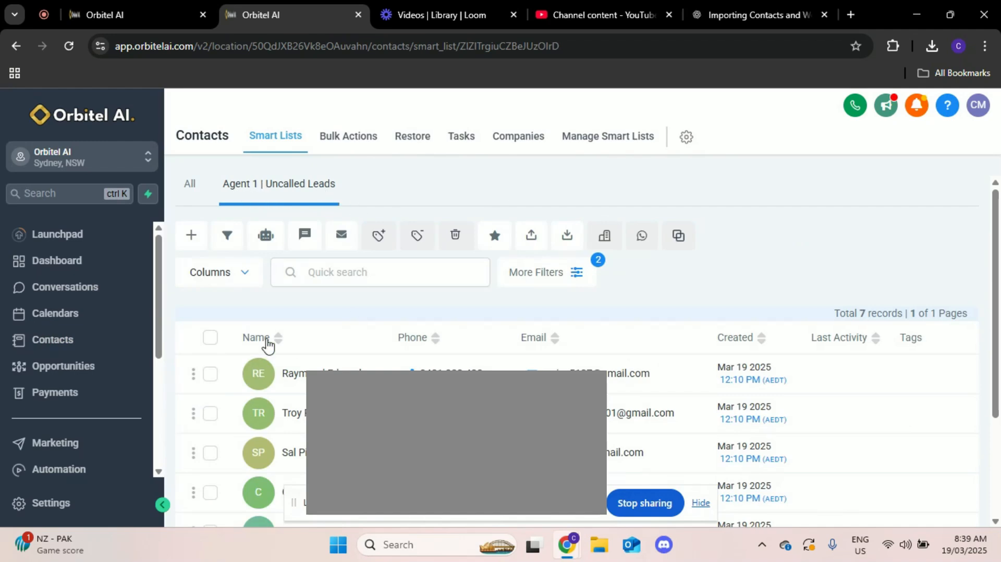
Step: Look through the contacts in the Agent 1 | Uncalled Leads smart list, then return to the All list
{"action": "scroll", "coordinate": [267, 345], "scroll_direction": "down", "scroll_amount": 3}
{"action": "scroll", "coordinate": [268, 345], "scroll_direction": "up", "scroll_amount": 3}
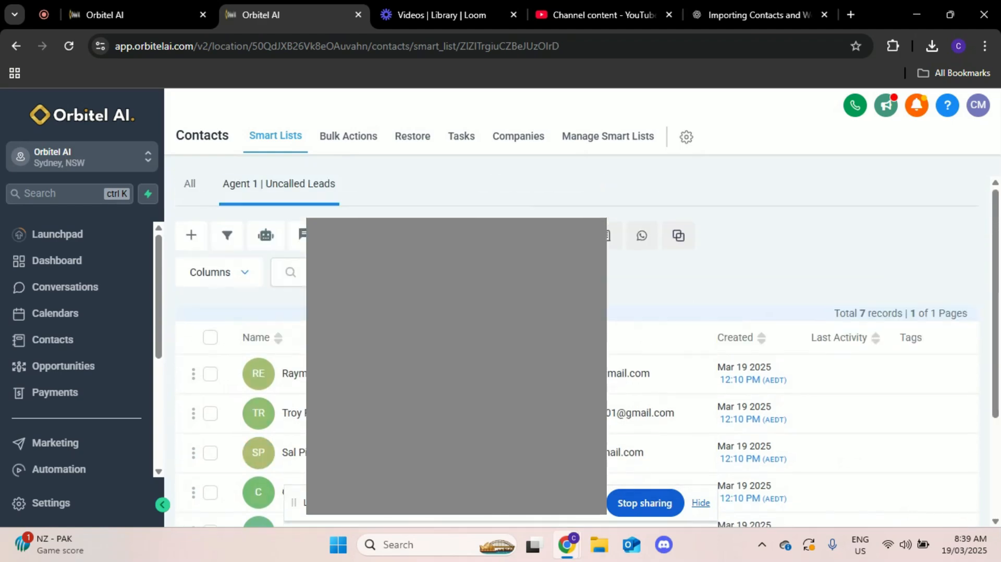
{"action": "scroll", "coordinate": [217, 369], "scroll_direction": "down", "scroll_amount": 3}
{"action": "scroll", "coordinate": [217, 368], "scroll_direction": "up", "scroll_amount": 3}
{"action": "left_click", "coordinate": [210, 338]}
{"action": "left_click", "coordinate": [210, 340]}
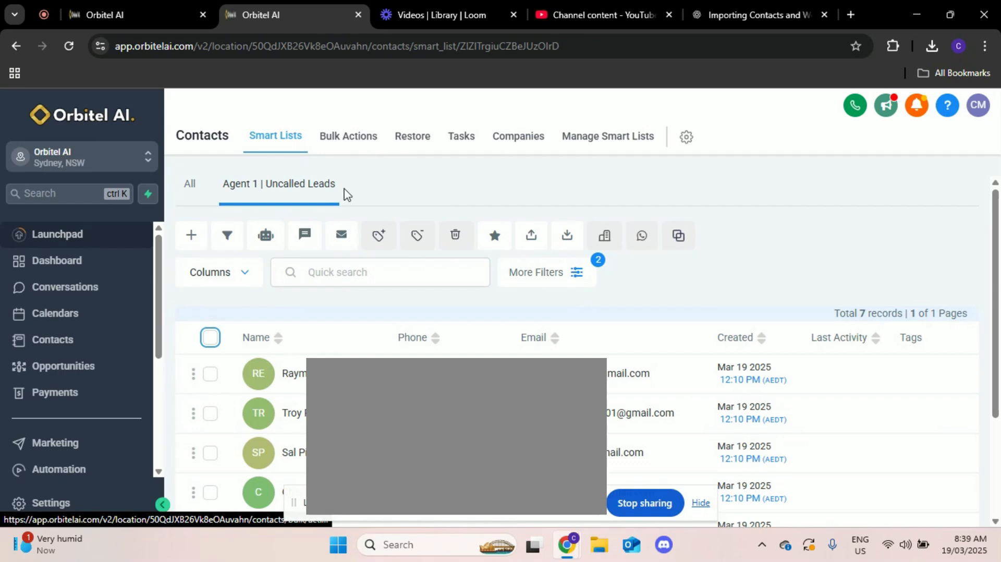
{"action": "left_click", "coordinate": [191, 187]}
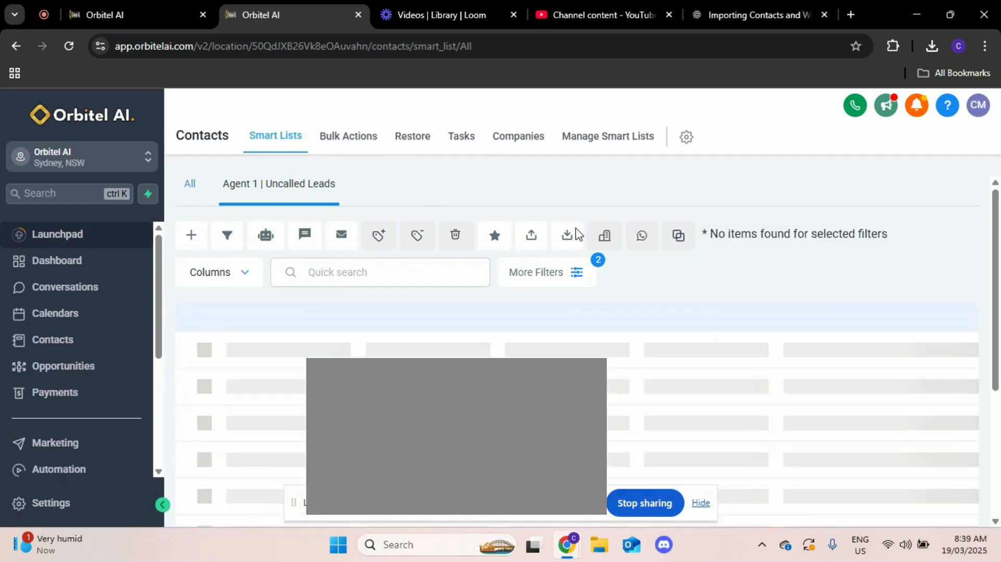
Step: Filter all contacts by the condition Tag is agent1_make_call
{"action": "left_click", "coordinate": [559, 275]}
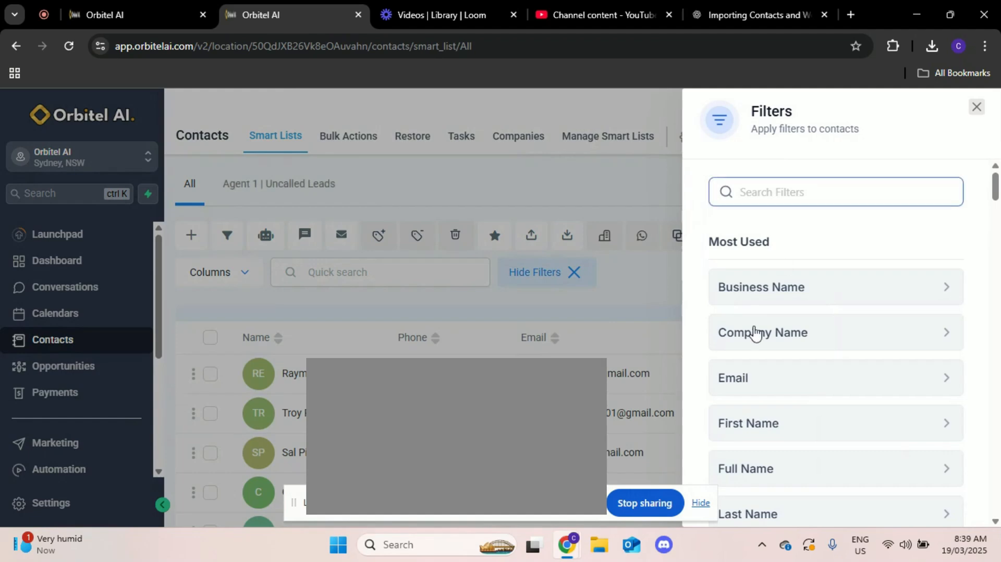
{"action": "scroll", "coordinate": [824, 347], "scroll_direction": "down", "scroll_amount": 1}
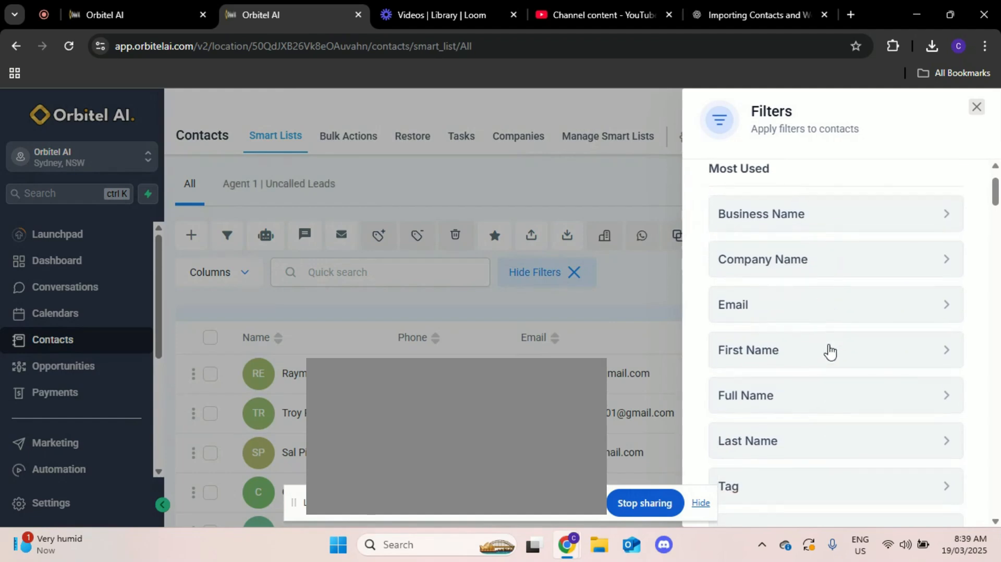
{"action": "scroll", "coordinate": [831, 351], "scroll_direction": "down", "scroll_amount": 1}
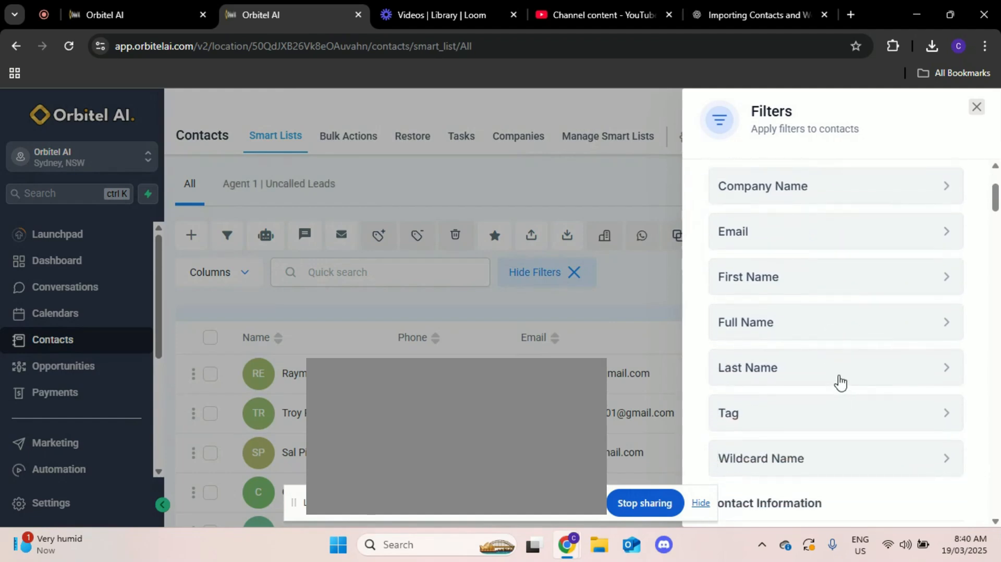
{"action": "scroll", "coordinate": [803, 307], "scroll_direction": "up", "scroll_amount": 2}
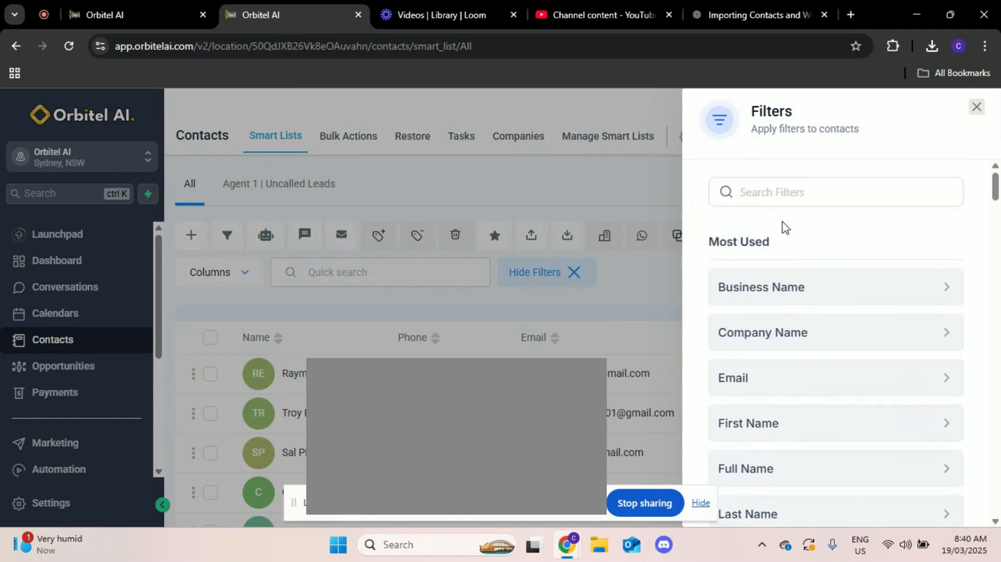
{"action": "scroll", "coordinate": [809, 284], "scroll_direction": "down", "scroll_amount": 4}
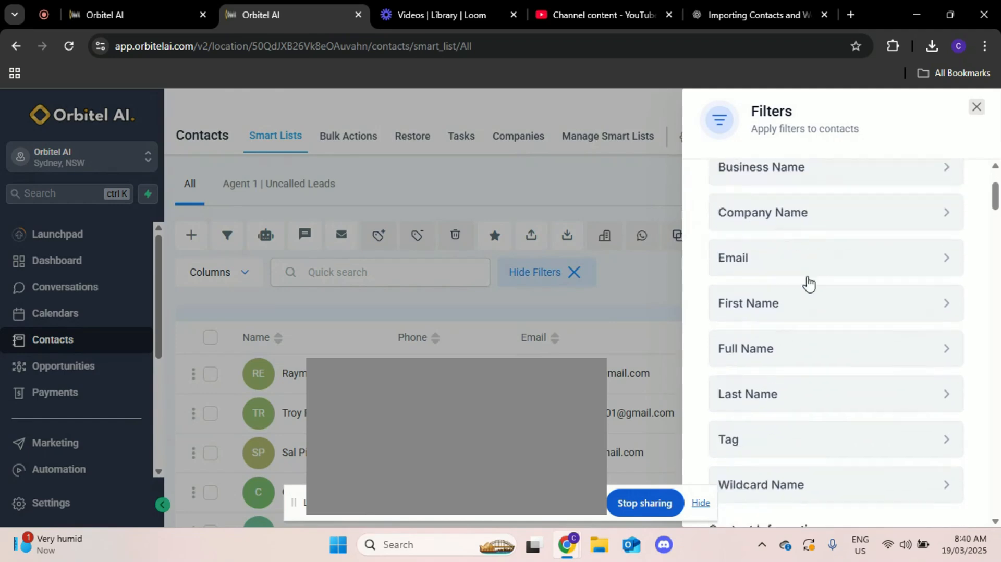
{"action": "left_click", "coordinate": [803, 280]}
{"action": "left_click", "coordinate": [769, 286]}
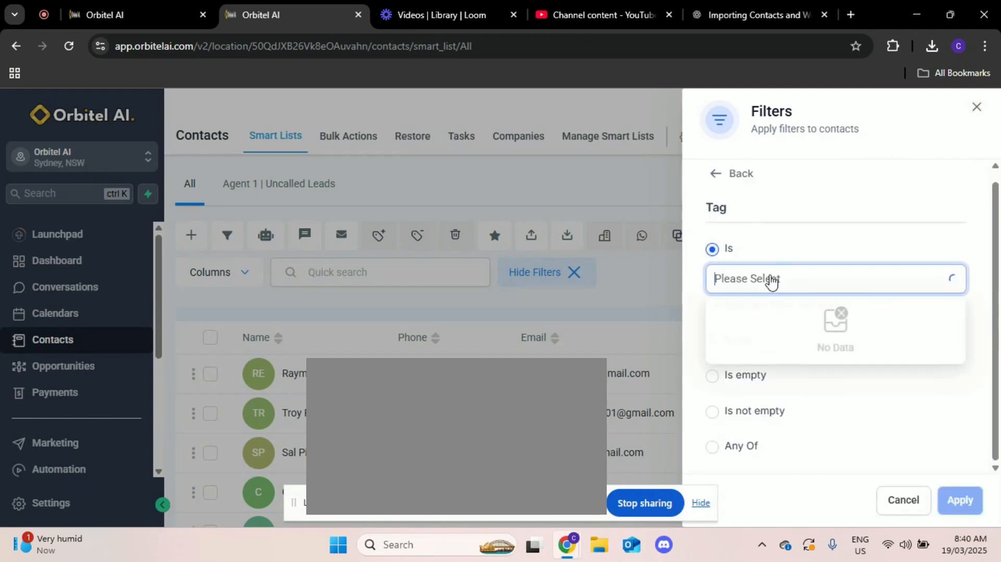
{"action": "type", "text": "age"}
{"action": "left_click", "coordinate": [746, 314]}
{"action": "left_click", "coordinate": [803, 230]}
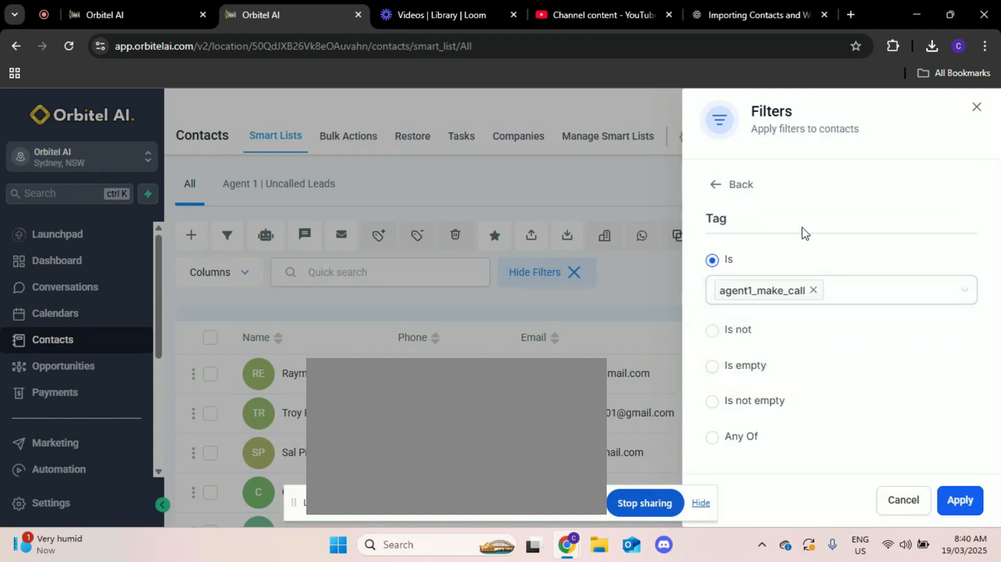
{"action": "left_click", "coordinate": [959, 502]}
{"action": "left_click", "coordinate": [762, 288]}
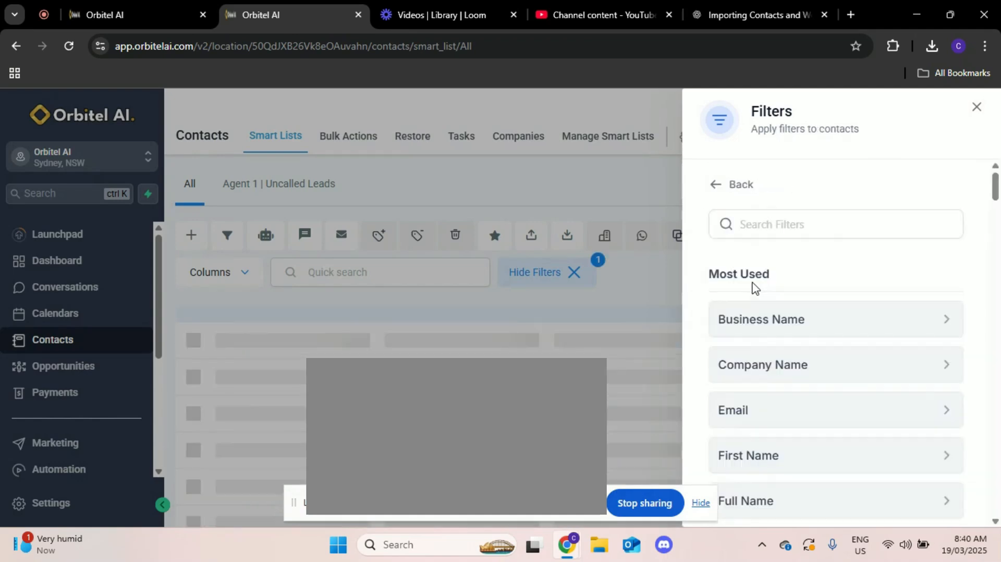
{"action": "left_click", "coordinate": [790, 235]}
{"action": "type", "text": "pip"}
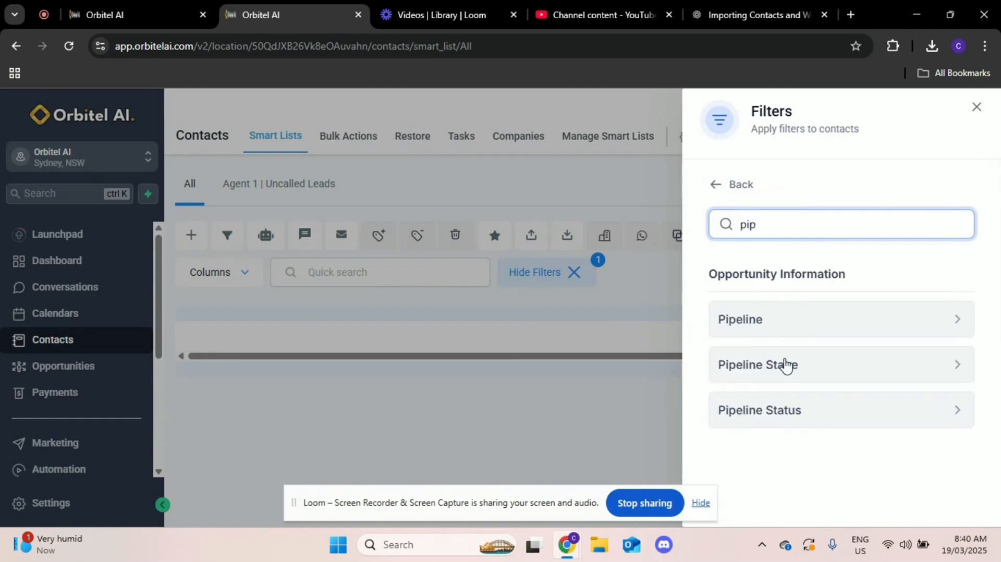
{"action": "left_click", "coordinate": [786, 365]}
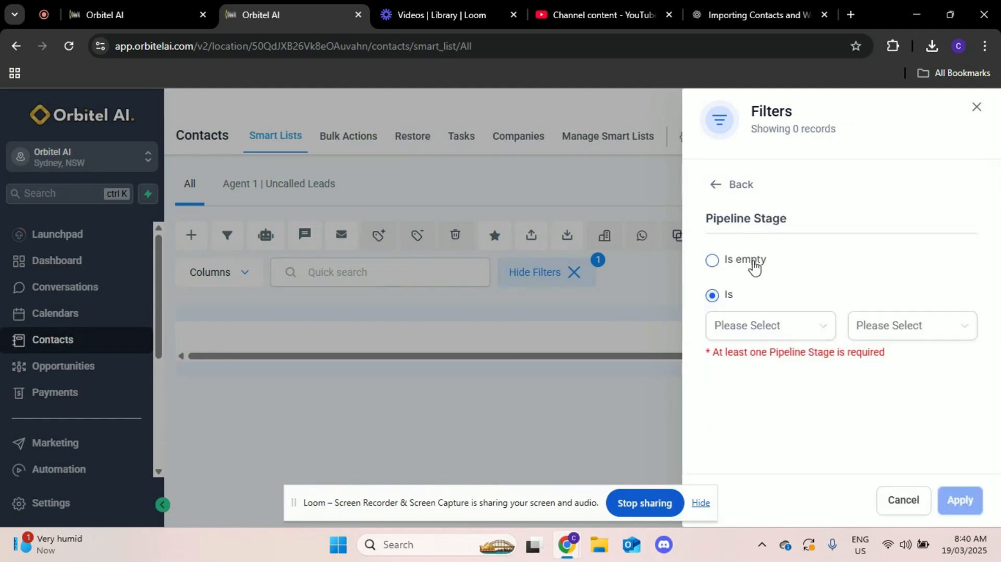
{"action": "left_click", "coordinate": [770, 329]}
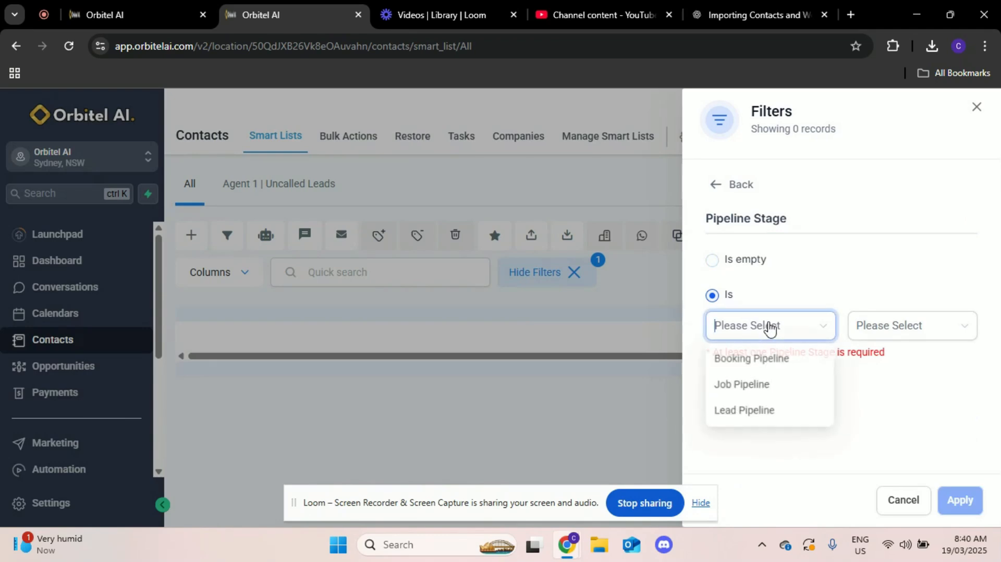
{"action": "left_click", "coordinate": [716, 186]}
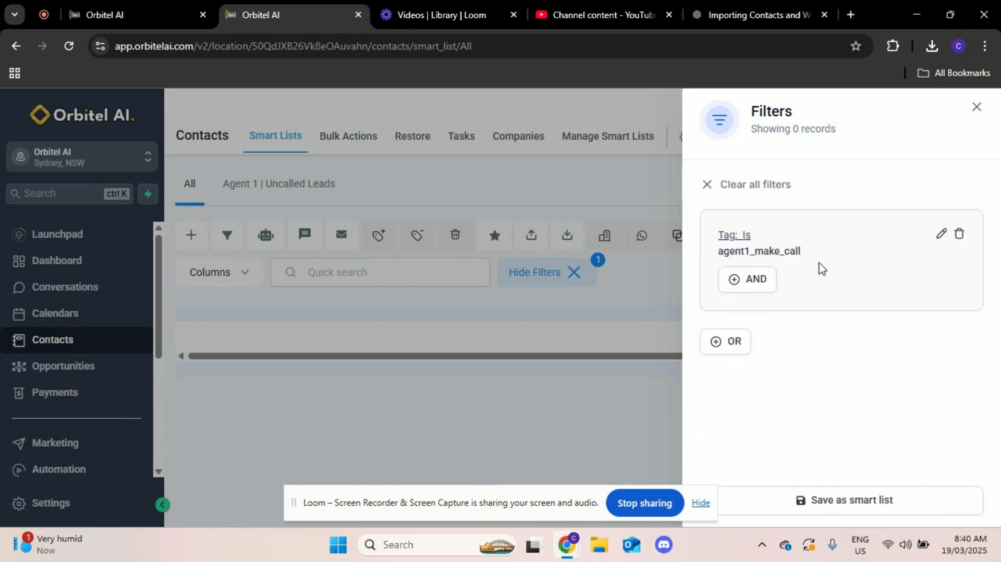
Step: Start a second AND condition based on Tag beneath the agent1_make_call condition
{"action": "left_click", "coordinate": [761, 284]}
{"action": "left_click", "coordinate": [792, 223]}
{"action": "type", "text": "tag"}
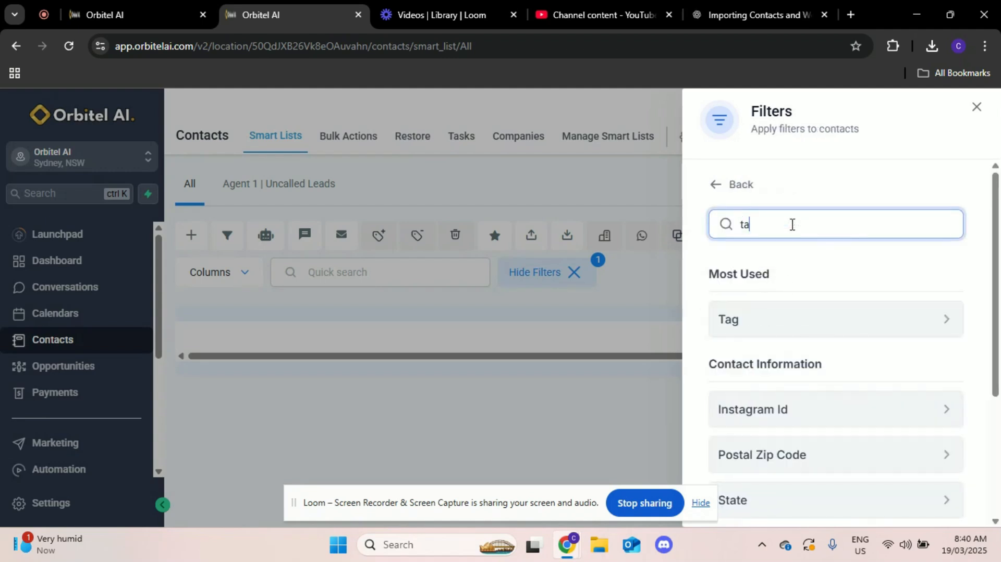
{"action": "left_click", "coordinate": [742, 332]}
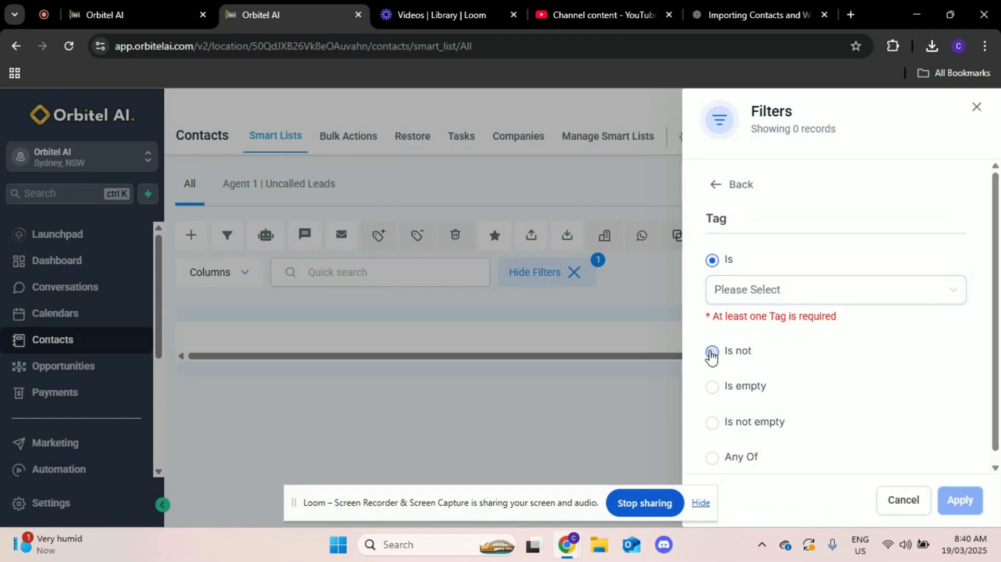
{"action": "left_click", "coordinate": [809, 290]}
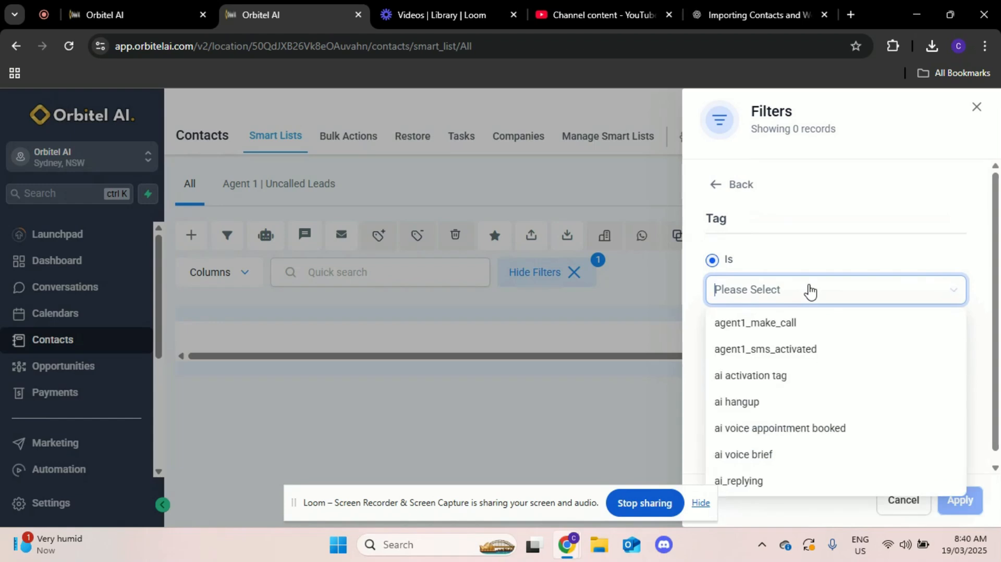
{"action": "type", "text": "answ"}
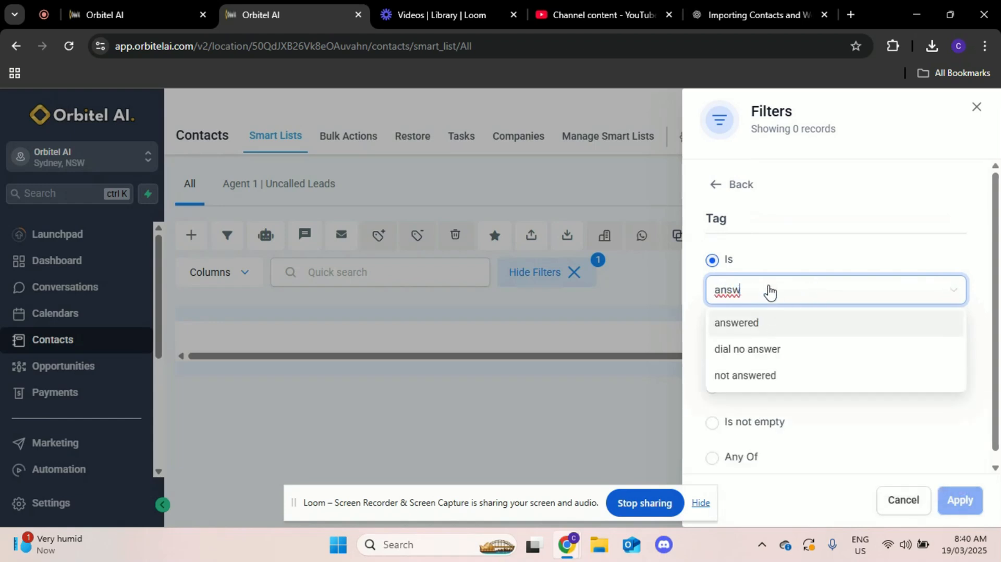
{"action": "key", "text": "BackSpace"}
{"action": "key", "text": "BackSpace"}
{"action": "key", "text": "BackSpace"}
{"action": "type", "text": "not"}
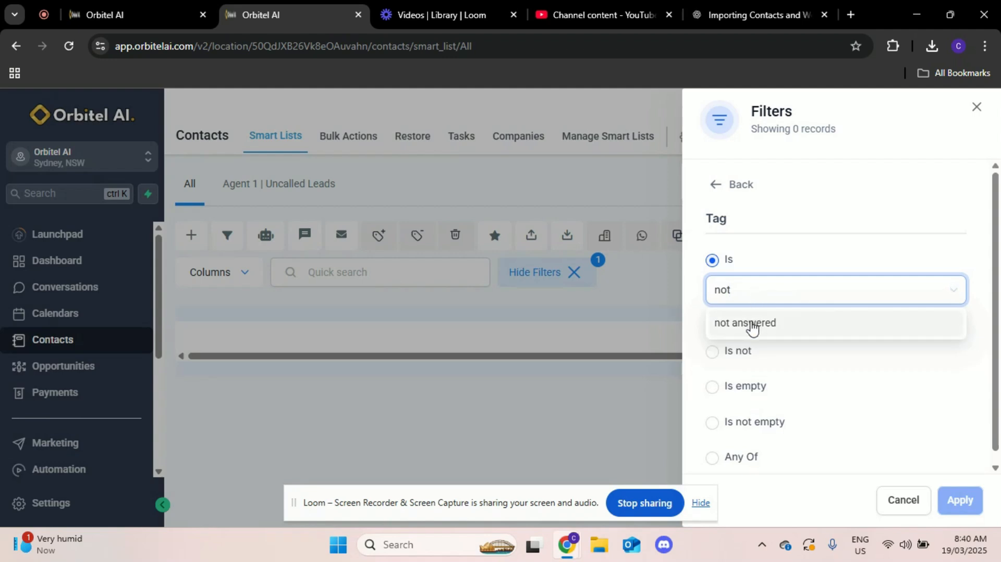
{"action": "key", "text": "BackSpace"}
{"action": "key", "text": "BackSpace"}
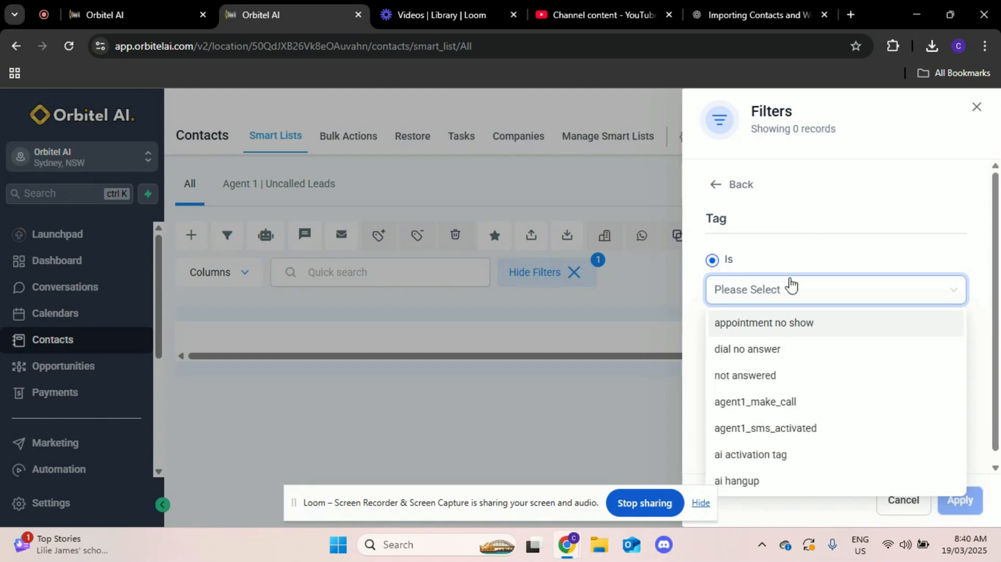
{"action": "type", "text": "dial"}
{"action": "left_click", "coordinate": [814, 248]}
{"action": "left_click", "coordinate": [786, 301]}
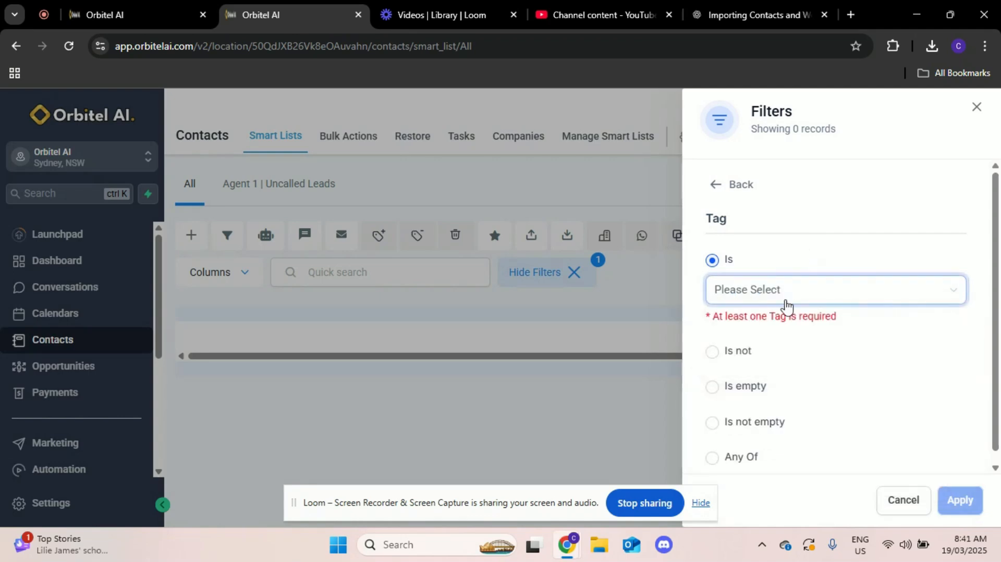
Step: Set the second Tag condition to Is not dial failed and apply it
{"action": "left_click", "coordinate": [713, 351]}
{"action": "left_click", "coordinate": [755, 320]}
{"action": "type", "text": "di"}
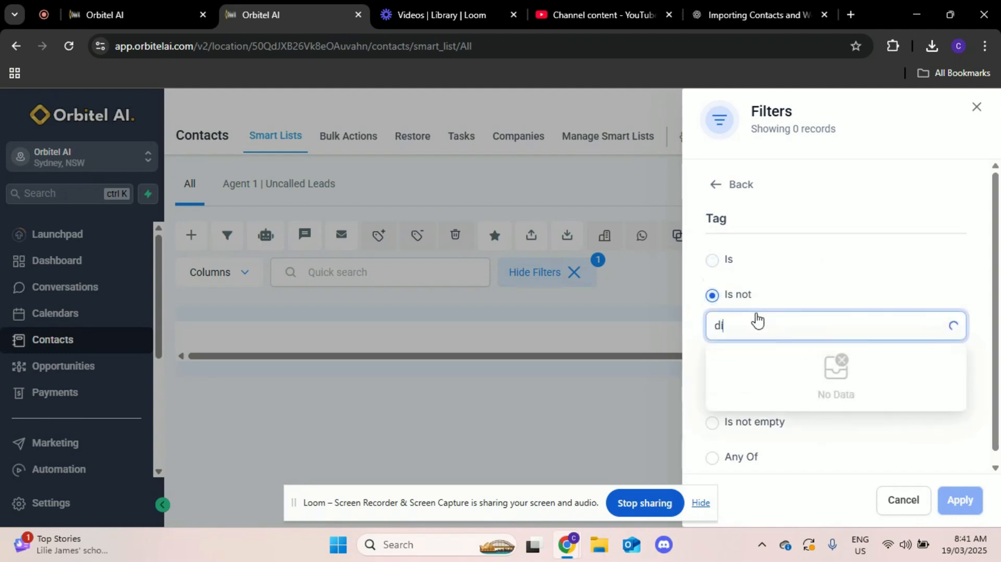
{"action": "type", "text": "al"}
{"action": "left_click", "coordinate": [756, 358]}
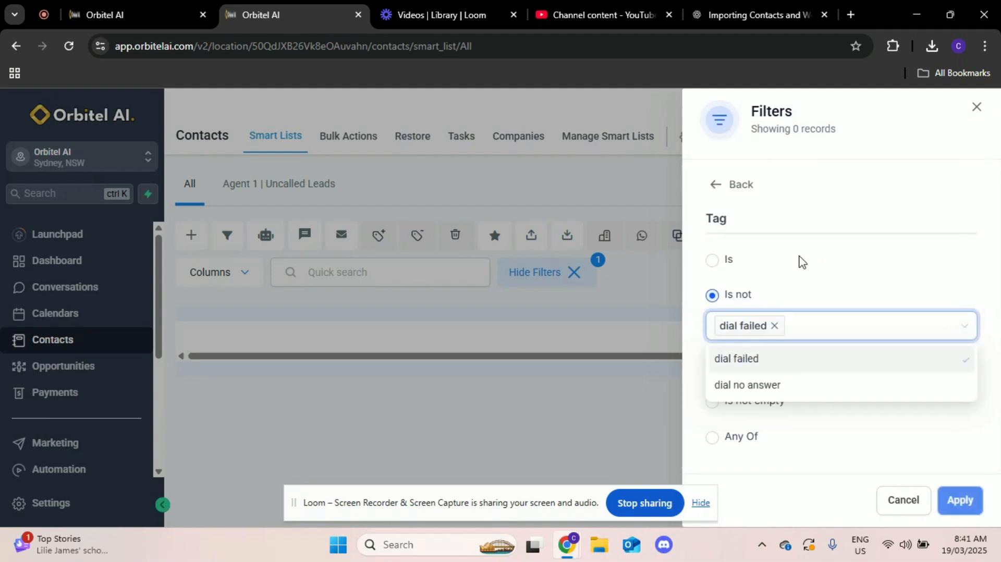
{"action": "left_click", "coordinate": [887, 335]}
{"action": "left_click", "coordinate": [962, 501]}
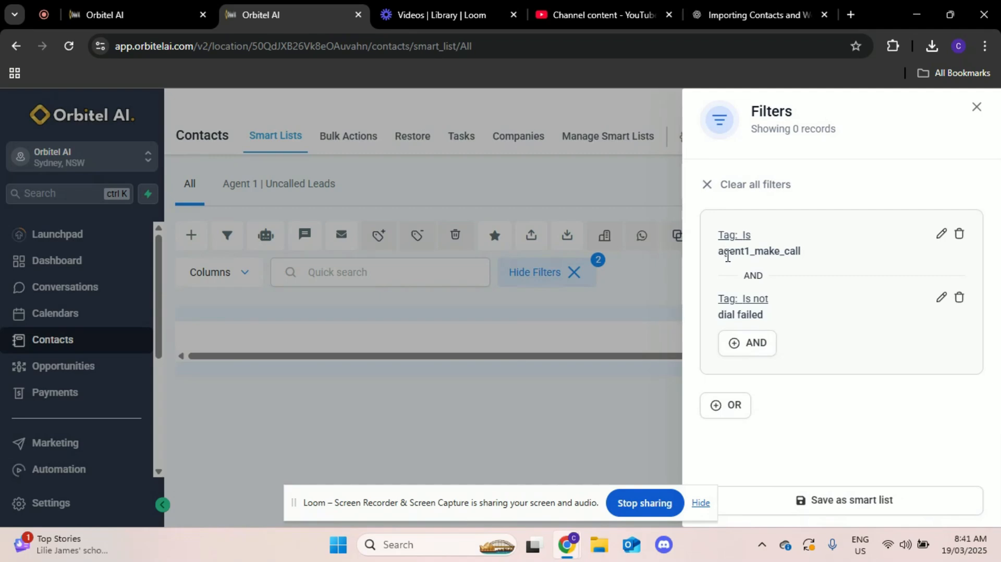
{"action": "left_click_drag", "start_coordinate": [716, 259], "coordinate": [800, 259]}
{"action": "left_click", "coordinate": [807, 259]}
{"action": "left_click_drag", "start_coordinate": [720, 316], "coordinate": [781, 314]}
{"action": "left_click", "coordinate": [780, 314]}
Step: Save the filtered contacts as a smart list named "Agent 1 | Called Leads"
{"action": "left_click", "coordinate": [831, 502]}
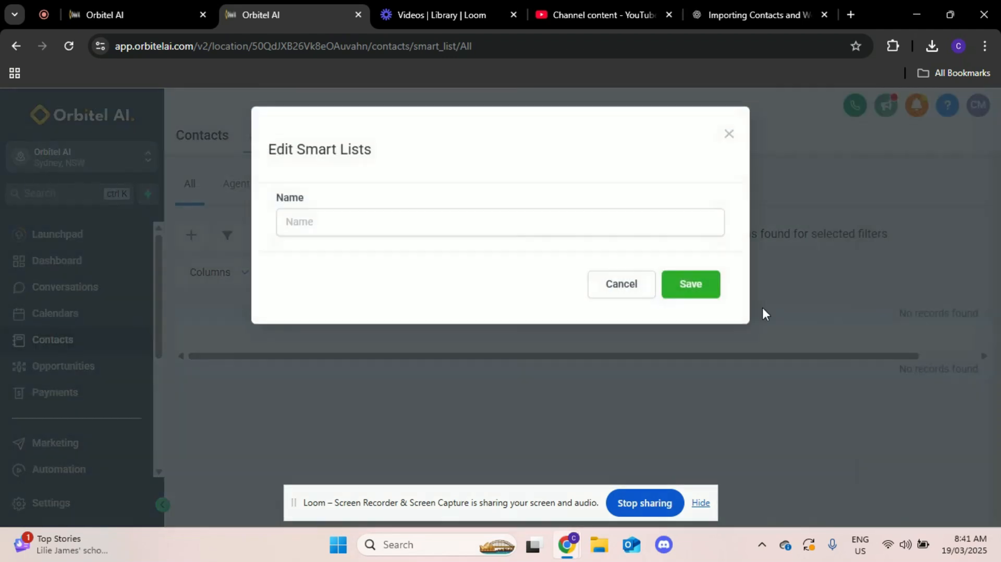
{"action": "left_click", "coordinate": [572, 228]}
{"action": "type", "text": "Agent 1"}
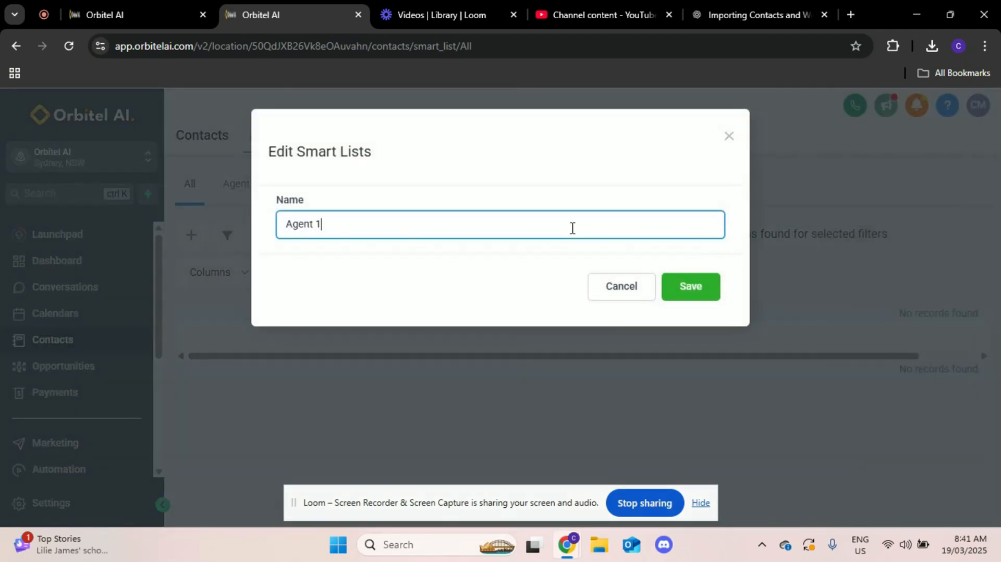
{"action": "type", "text": " | Called Leads"}
{"action": "left_click", "coordinate": [697, 282]}
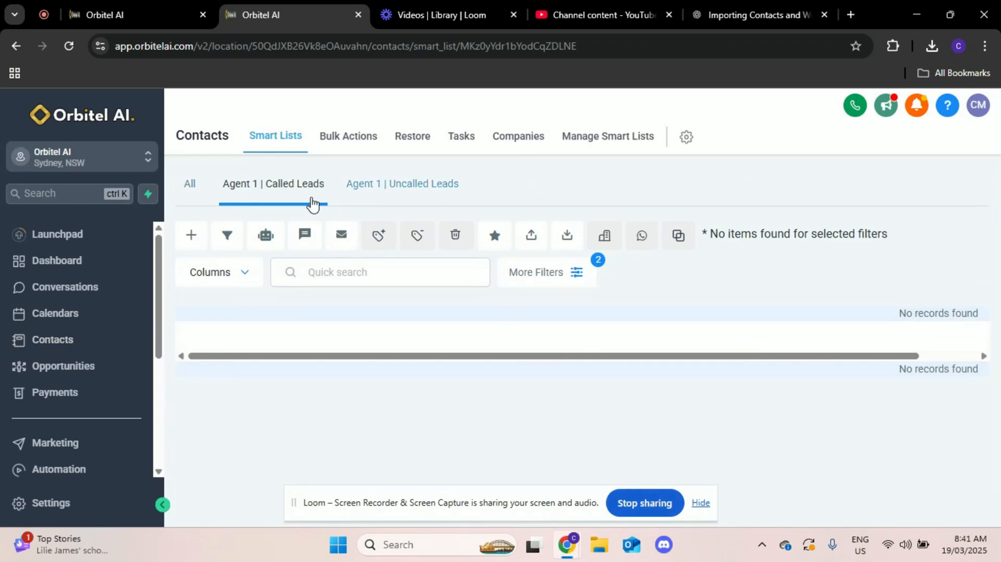
Step: Look through the contacts in the All list and in the Agent 1 | Uncalled Leads smart list
{"action": "left_click", "coordinate": [198, 187]}
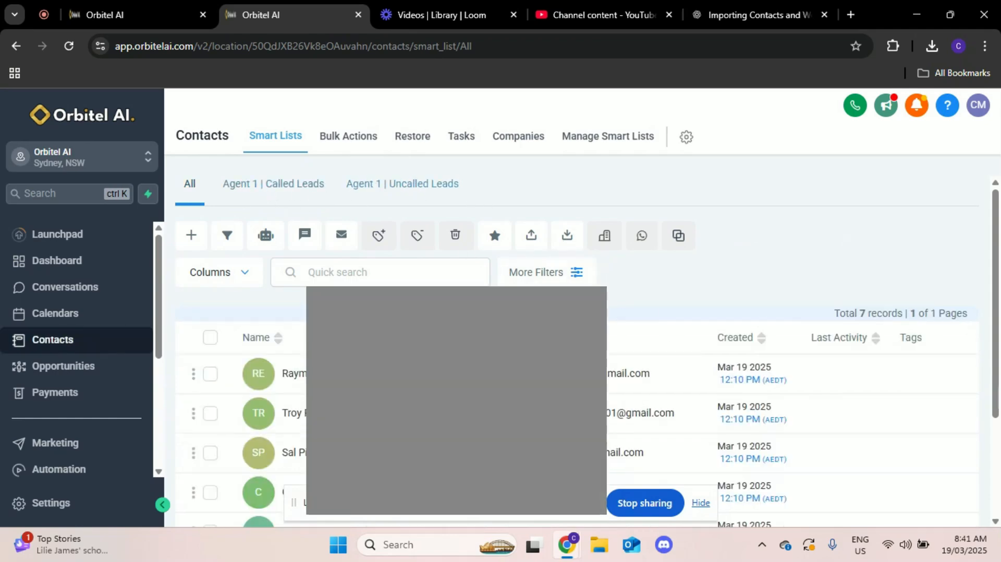
{"action": "scroll", "coordinate": [682, 279], "scroll_direction": "down", "scroll_amount": 2}
{"action": "scroll", "coordinate": [673, 279], "scroll_direction": "up", "scroll_amount": 2}
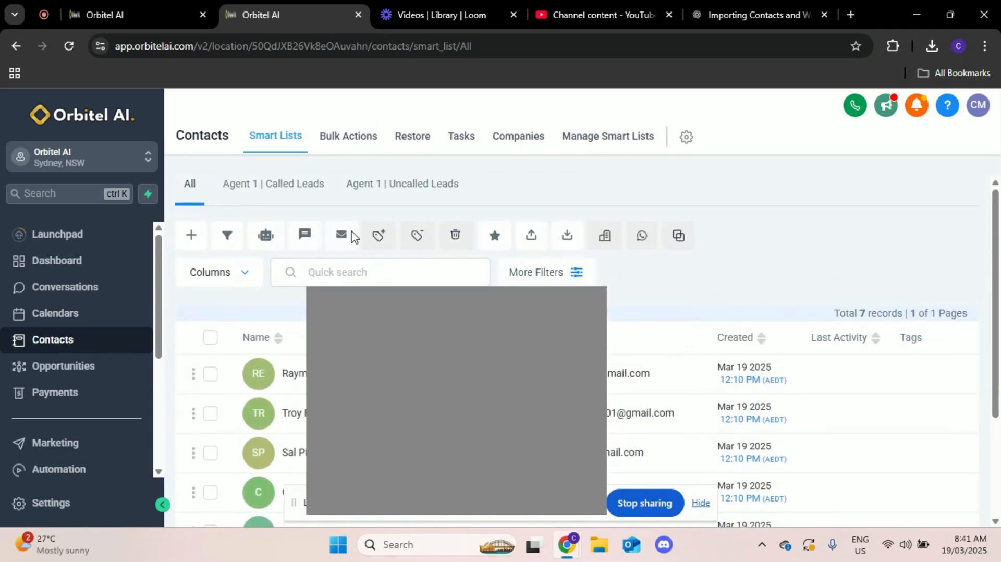
{"action": "left_click", "coordinate": [433, 193]}
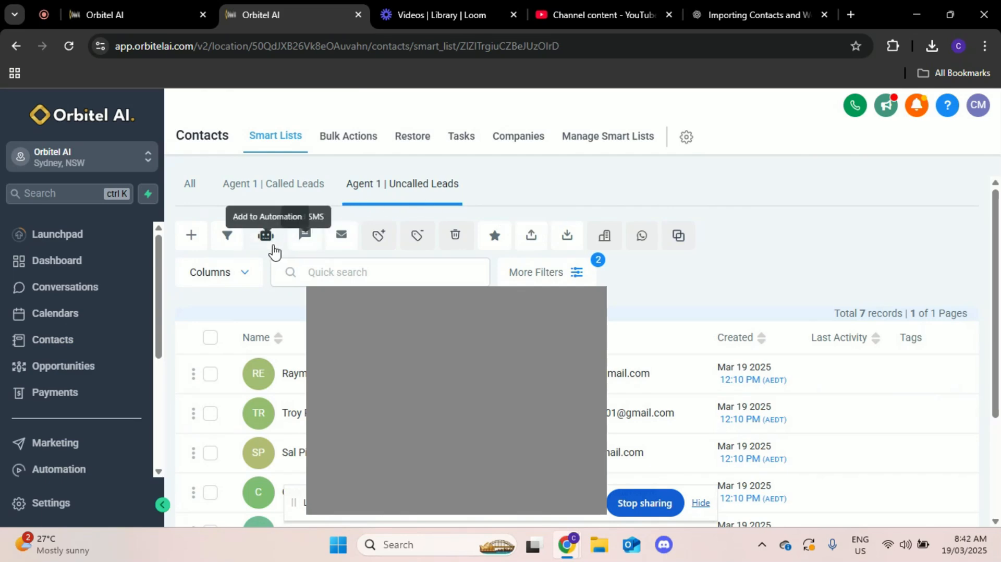
{"action": "scroll", "coordinate": [273, 248], "scroll_direction": "down", "scroll_amount": 3}
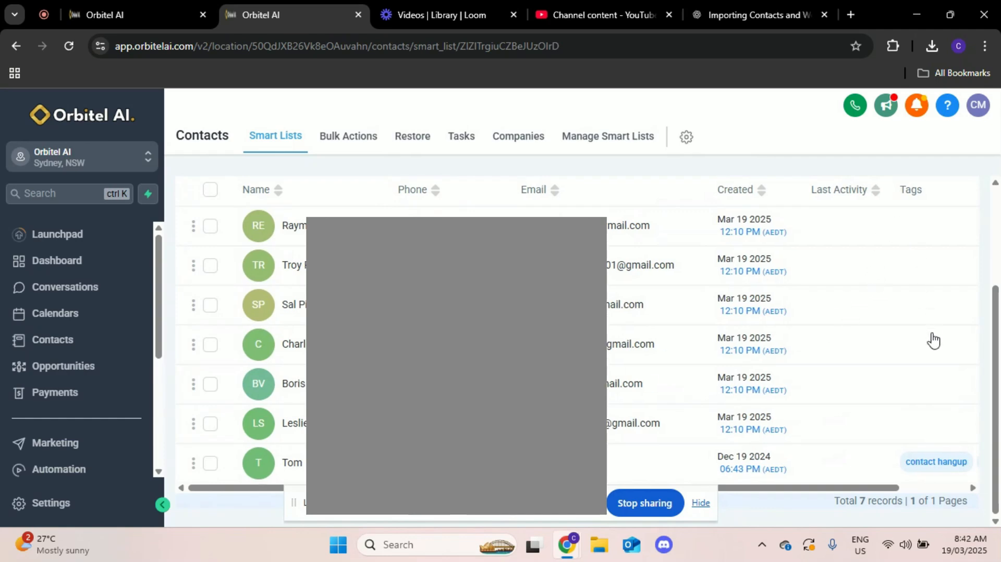
{"action": "scroll", "coordinate": [870, 287], "scroll_direction": "up", "scroll_amount": 3}
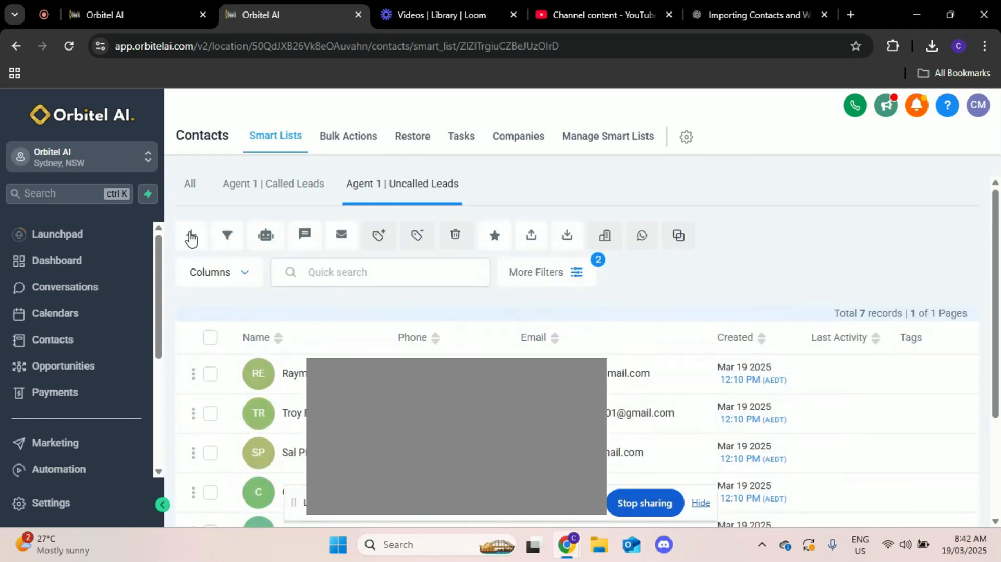